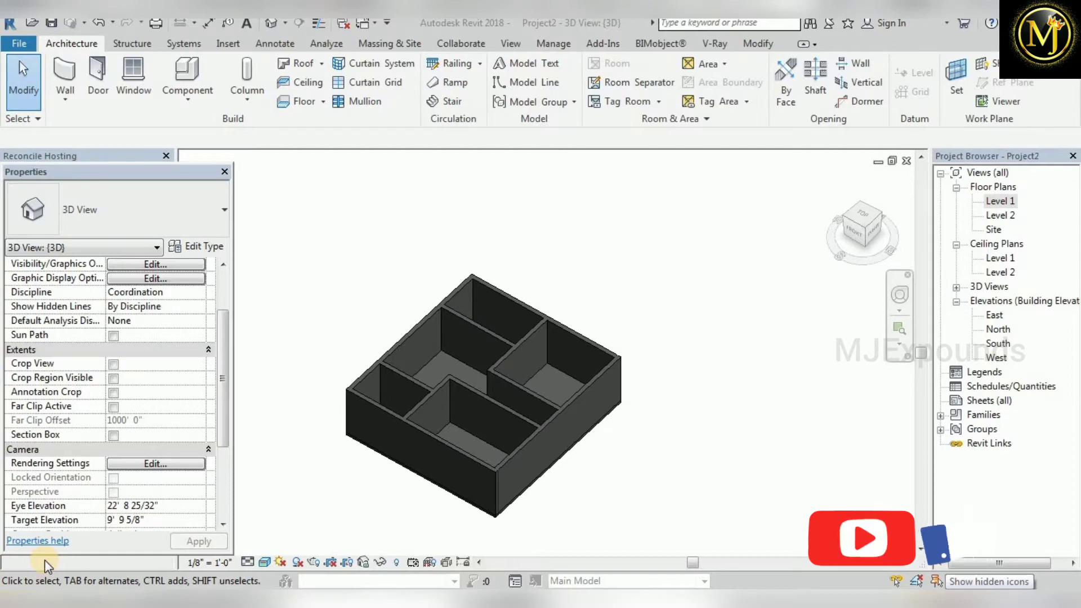
# Step: Inspect the existing house floor in the 3D view by selecting and deselecting it
pyautogui.scroll(2, 587, 407)
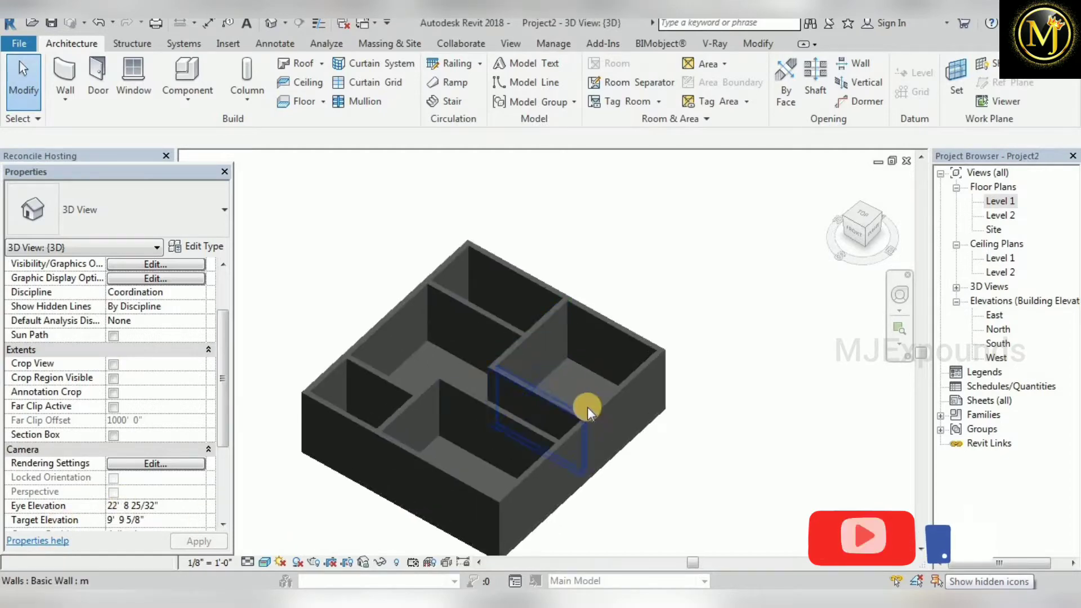
pyautogui.scroll(-2, 634, 434)
pyautogui.moveTo(634, 435); pyautogui.dragTo(551, 408, button='middle')
pyautogui.scroll(1, 551, 409)
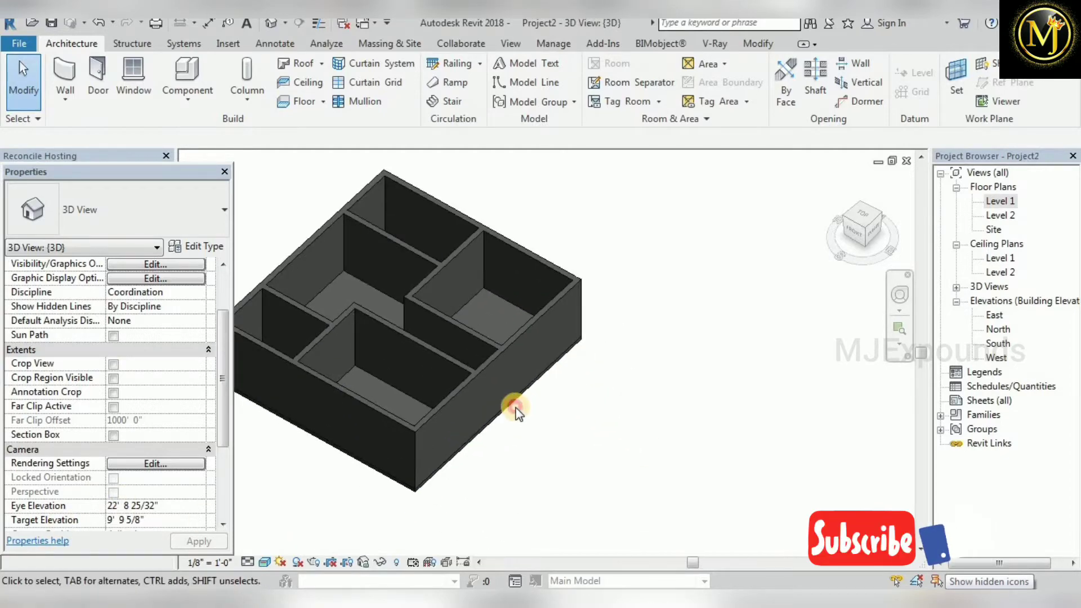
pyautogui.click(510, 403)
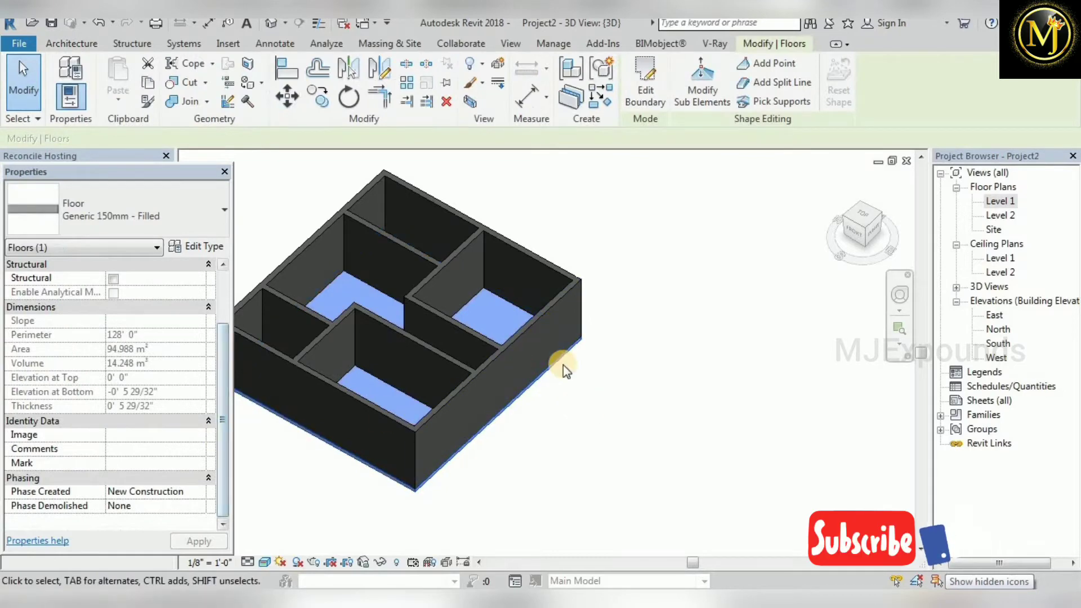
pyautogui.click(698, 379)
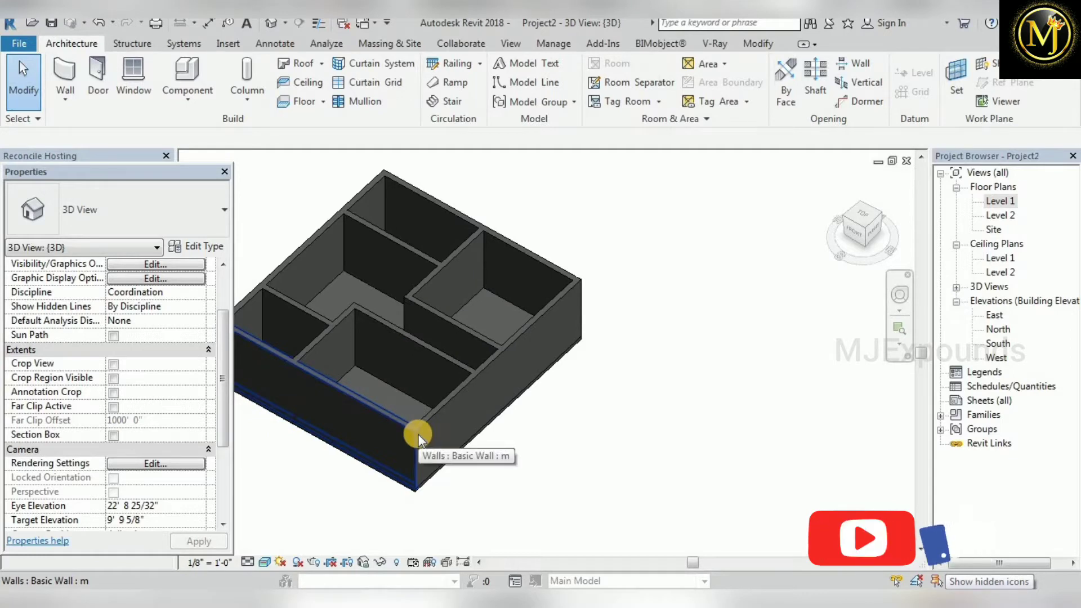
# Step: Draw a rectangular floor slab on Level 1 beside the house and view it in 3D
pyautogui.doubleClick(1000, 201)
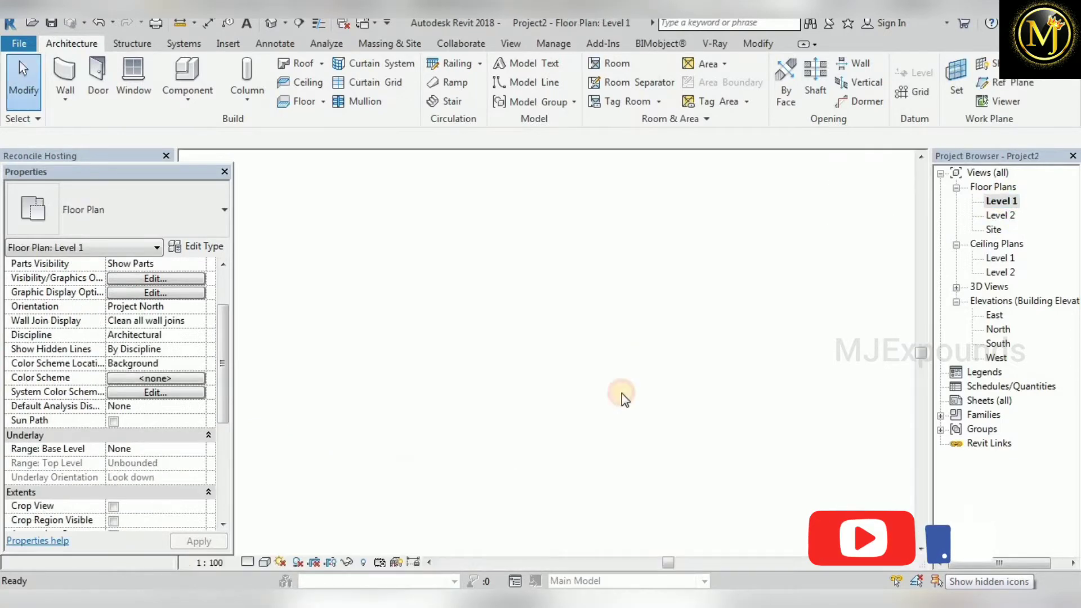
pyautogui.click(290, 101)
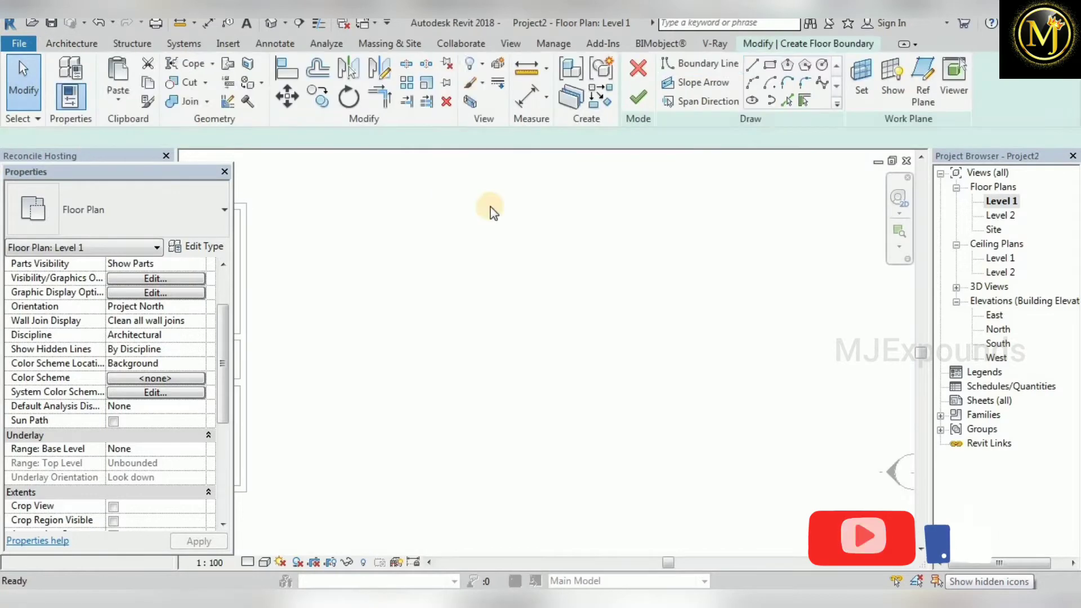
pyautogui.click(770, 64)
pyautogui.click(460, 244)
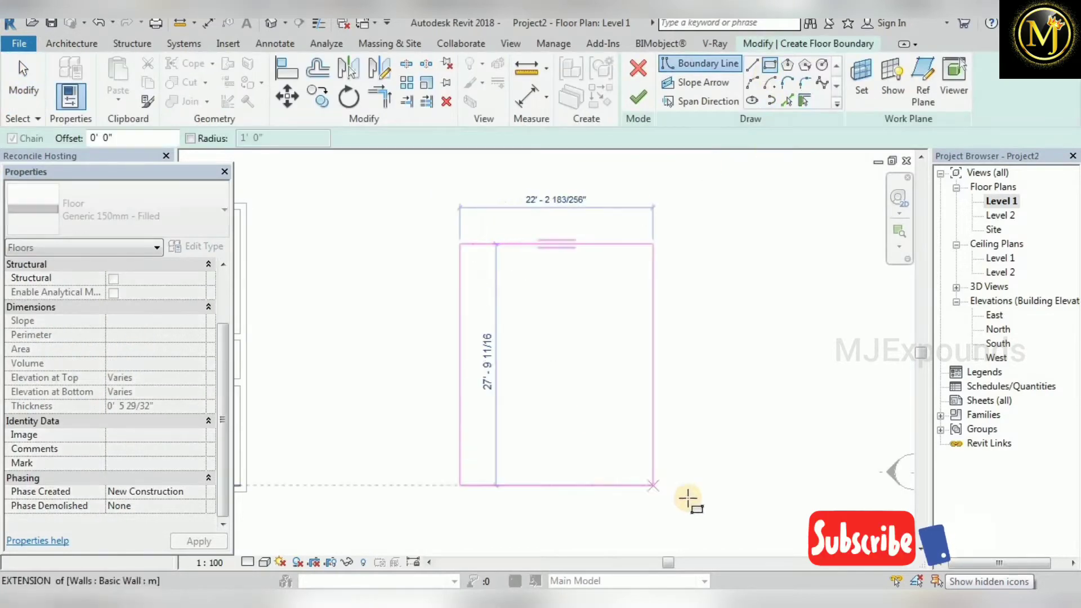
pyautogui.click(695, 505)
pyautogui.click(638, 98)
pyautogui.click(719, 225)
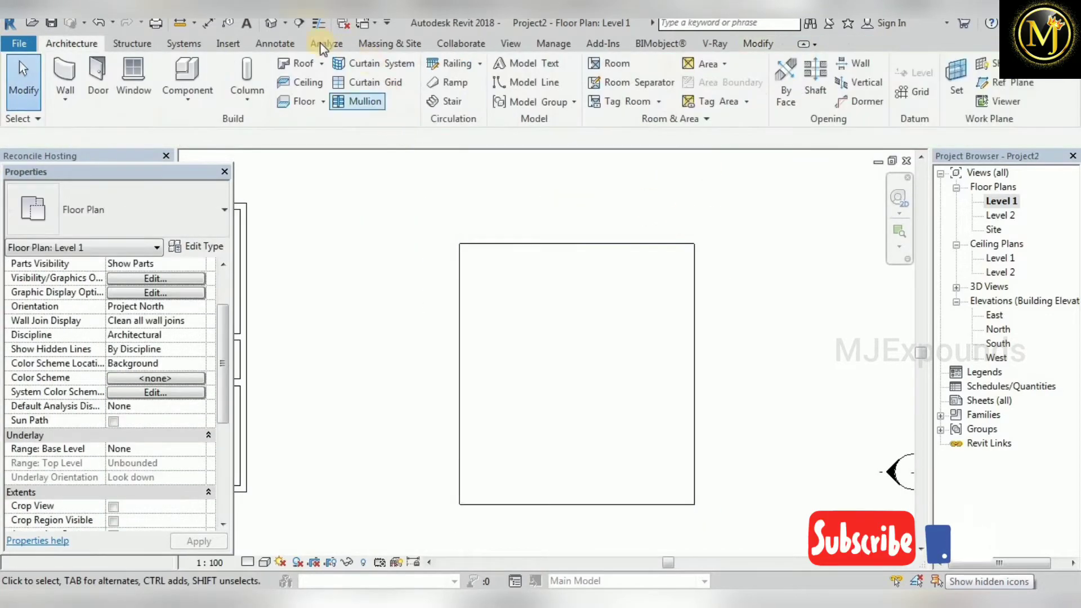
pyautogui.click(266, 25)
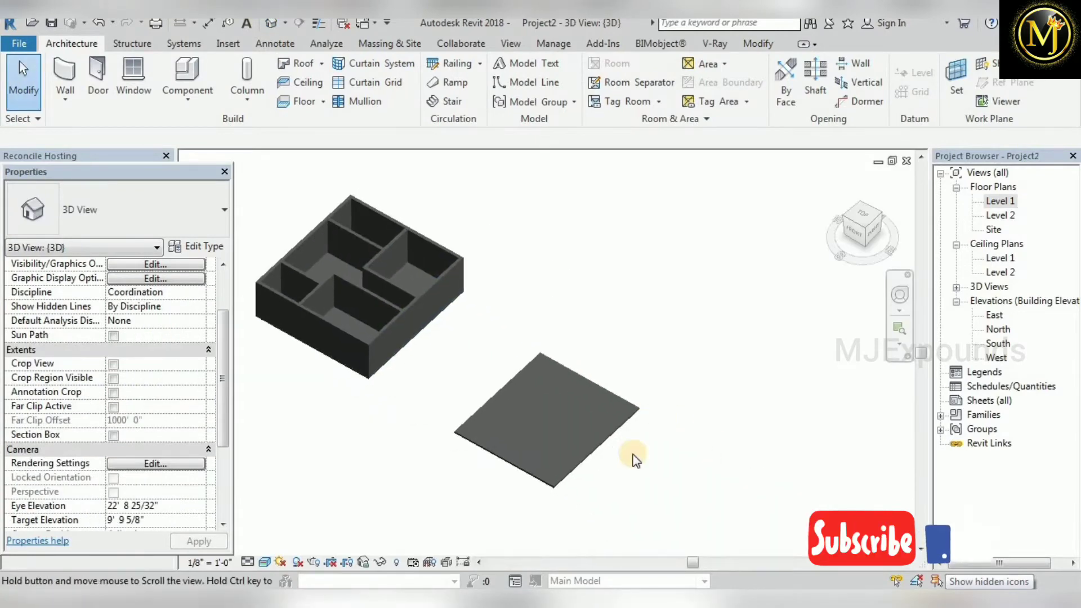
pyautogui.scroll(5, 566, 466)
# Step: Convert the new slab into parts and start a division sketch in the Level 1 plan
pyautogui.click(567, 465)
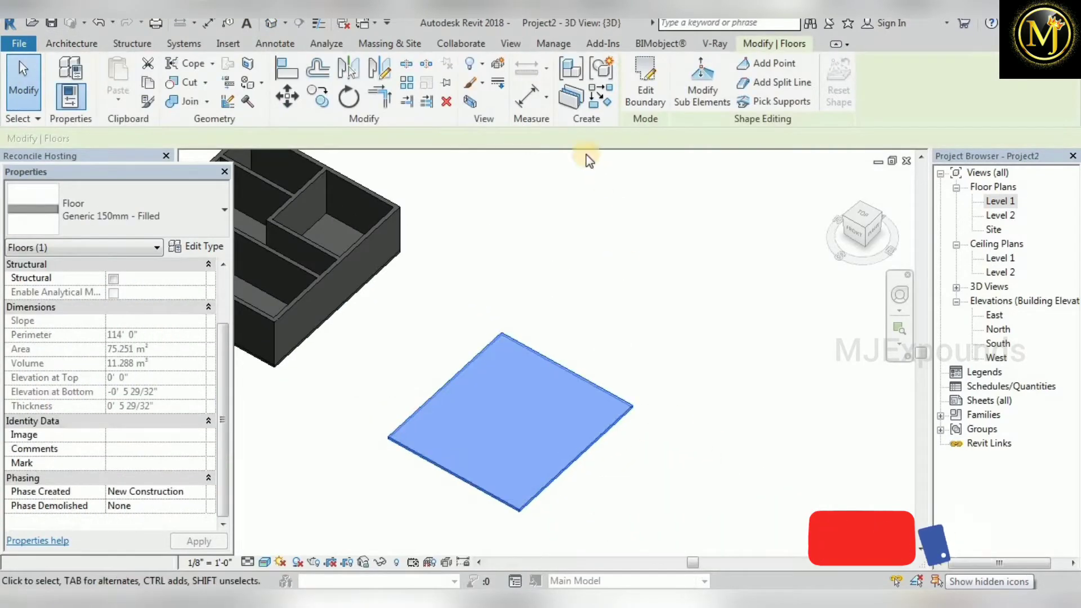
pyautogui.click(574, 101)
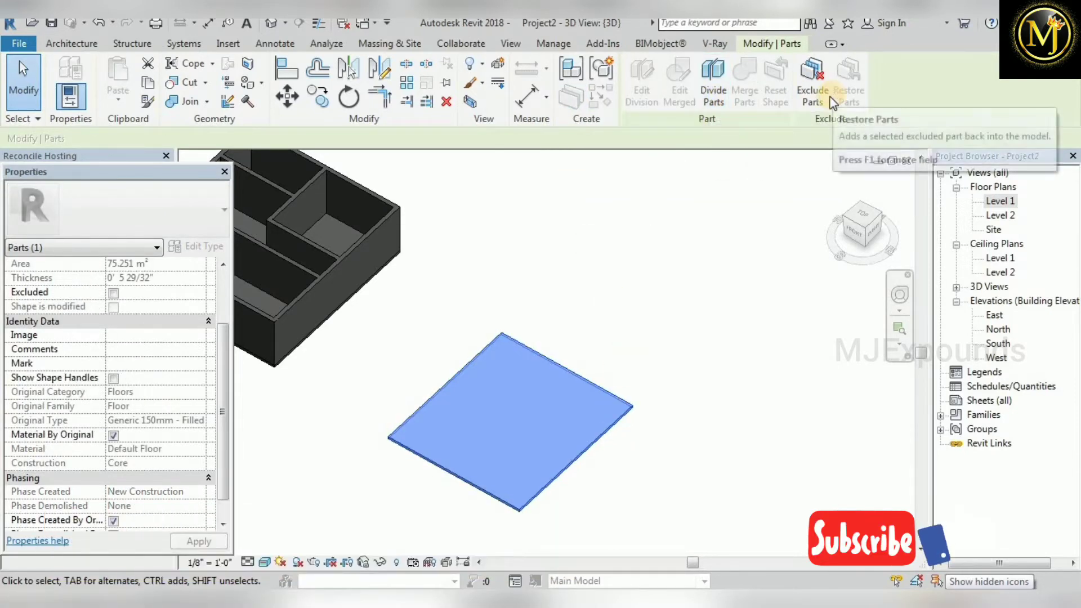
pyautogui.click(718, 87)
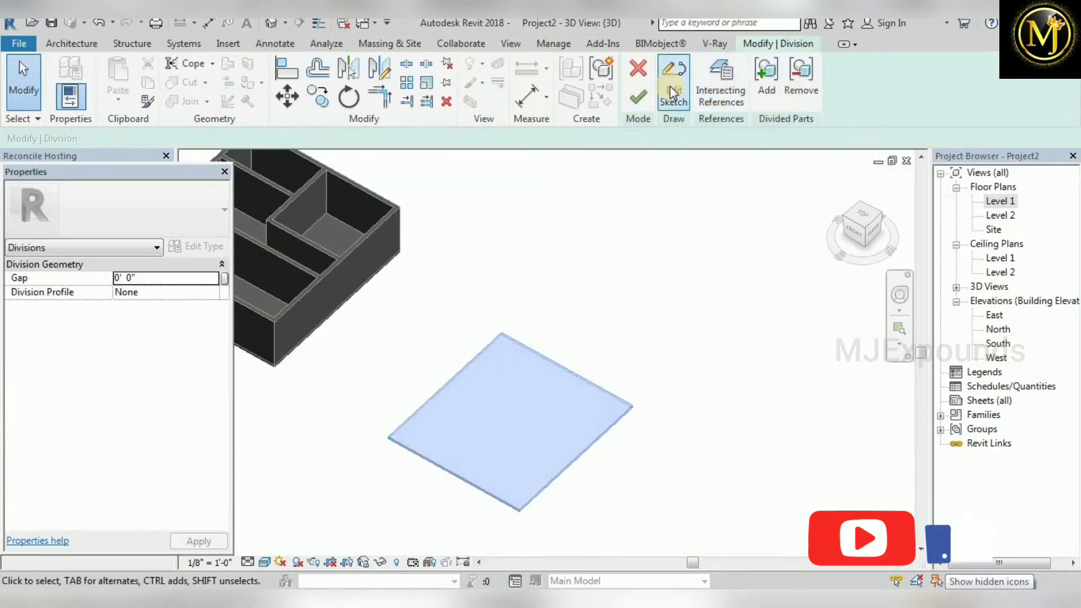
pyautogui.click(670, 86)
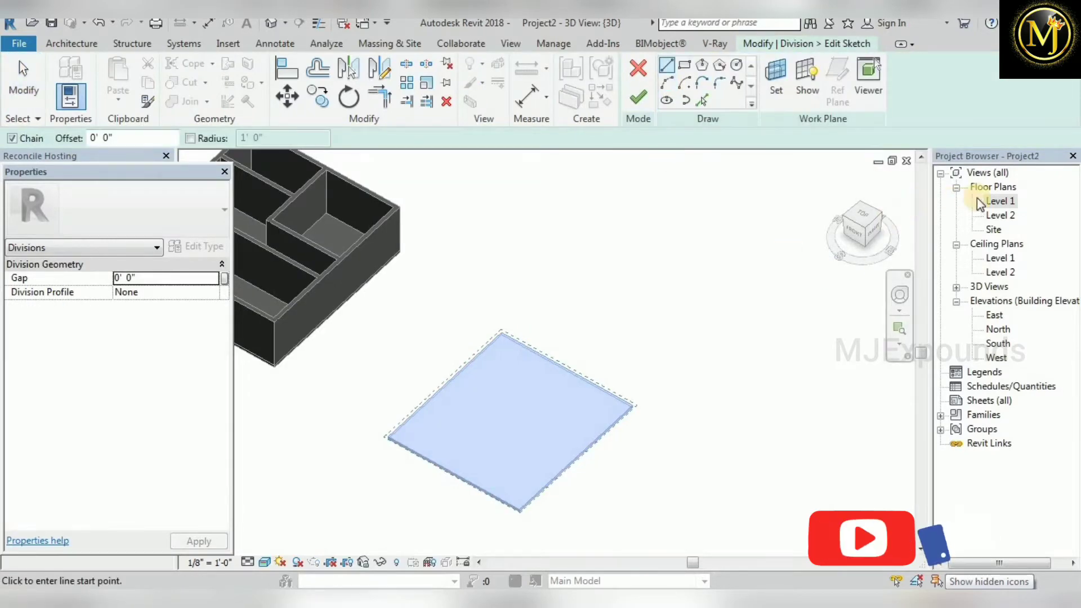
pyautogui.doubleClick(997, 201)
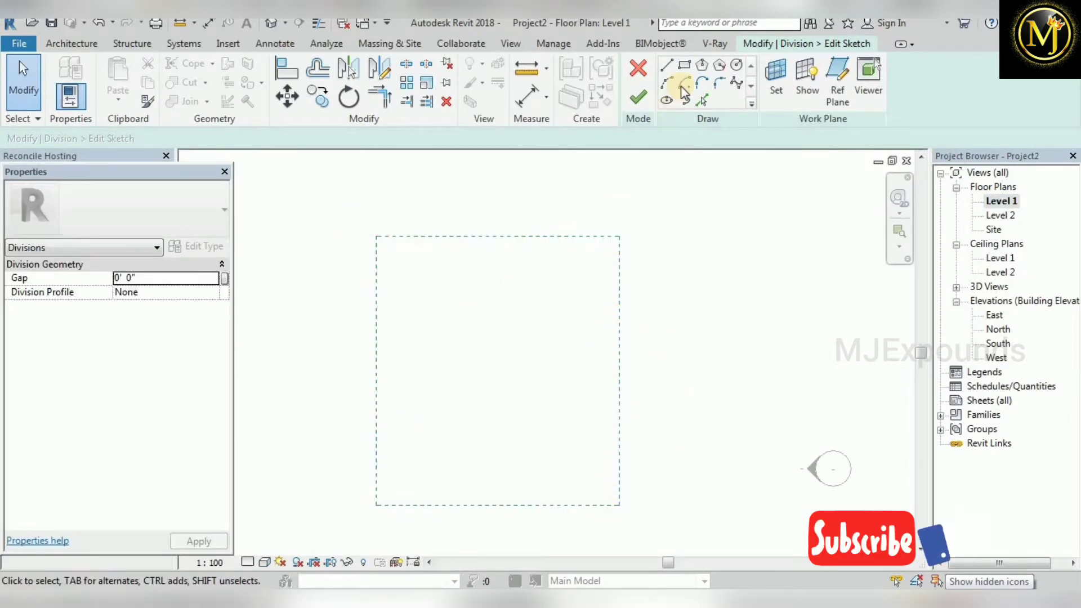
# Step: Sketch two nested division rectangles and finish, splitting the slab into panel and rings
pyautogui.click(686, 65)
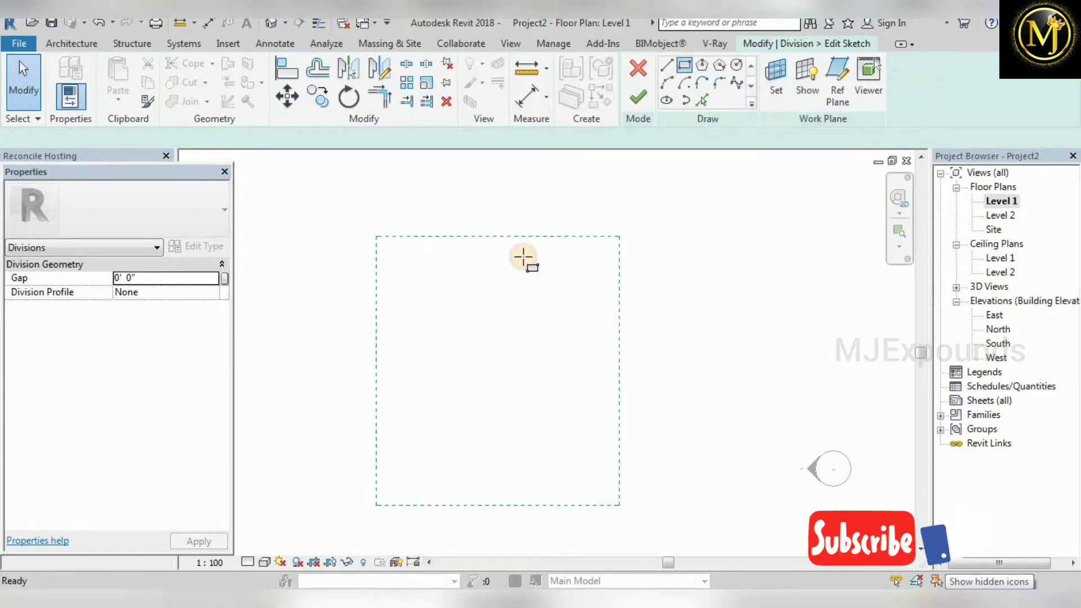
pyautogui.click(401, 261)
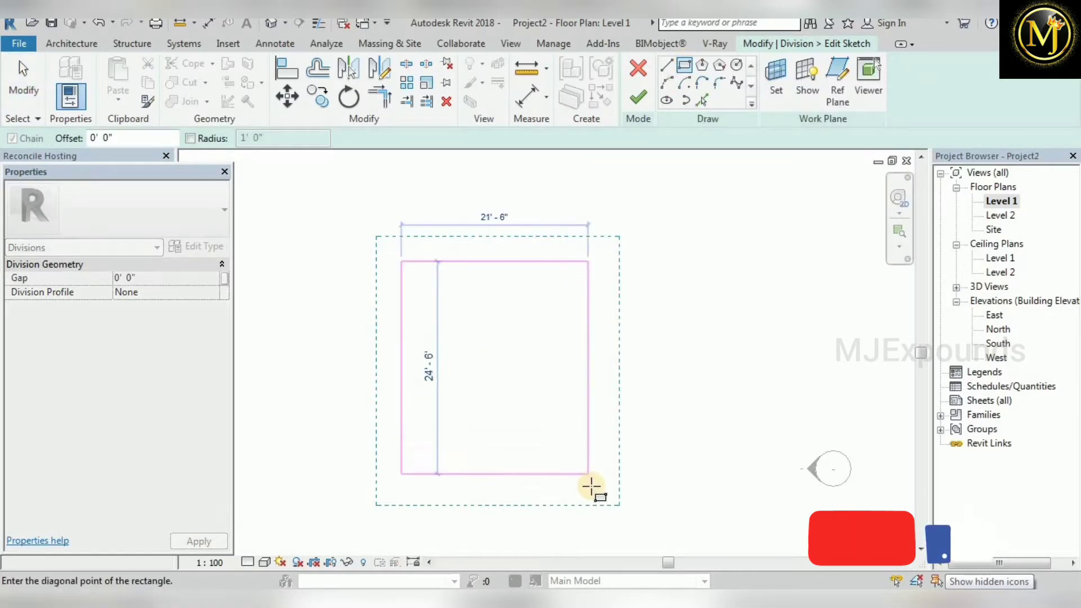
pyautogui.click(592, 487)
pyautogui.click(426, 283)
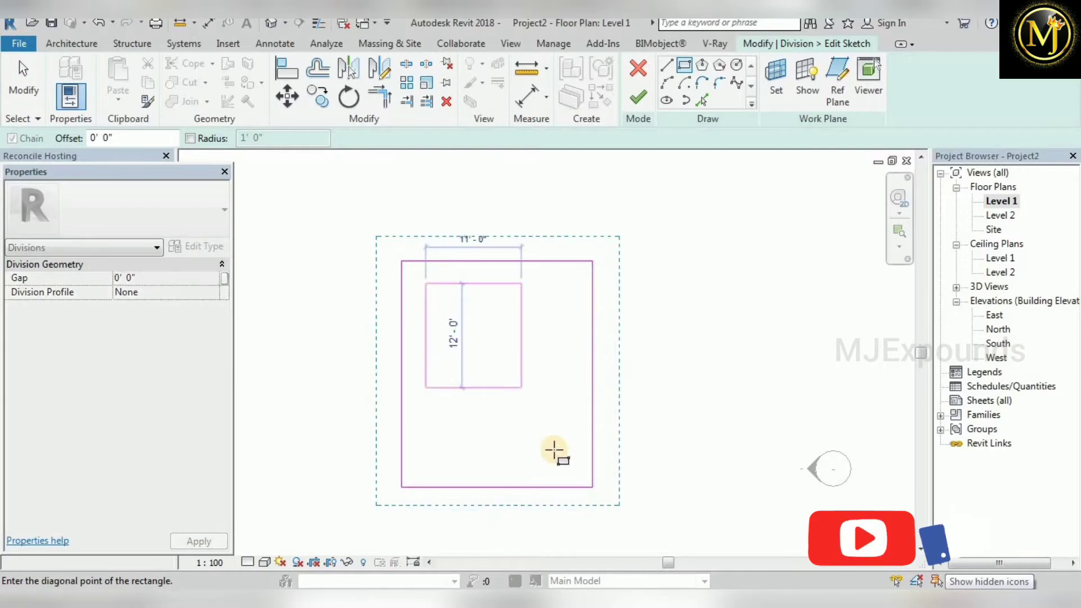
pyautogui.click(570, 466)
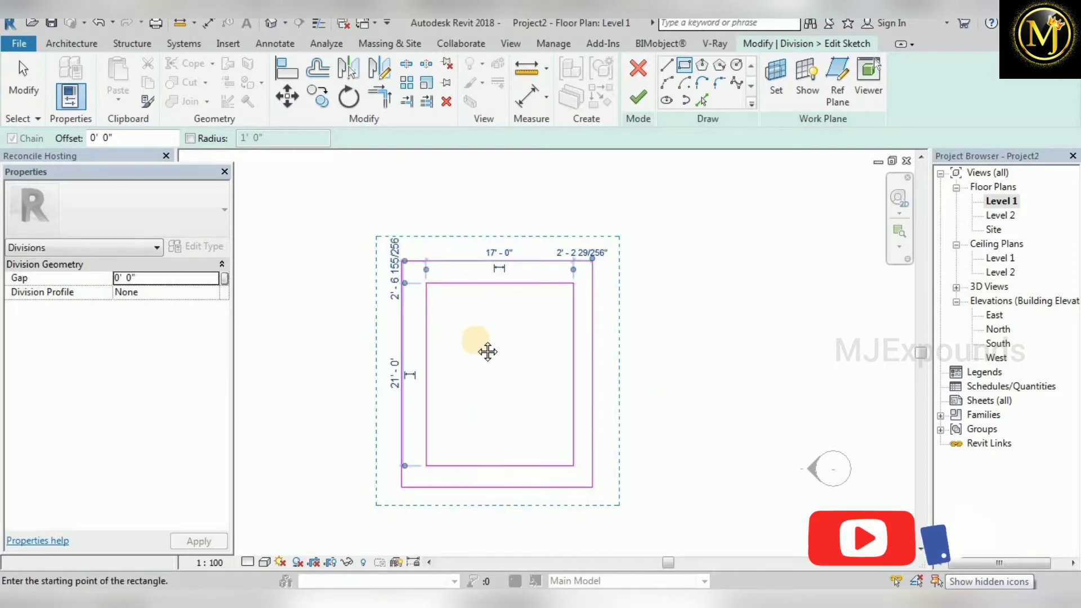
pyautogui.click(643, 102)
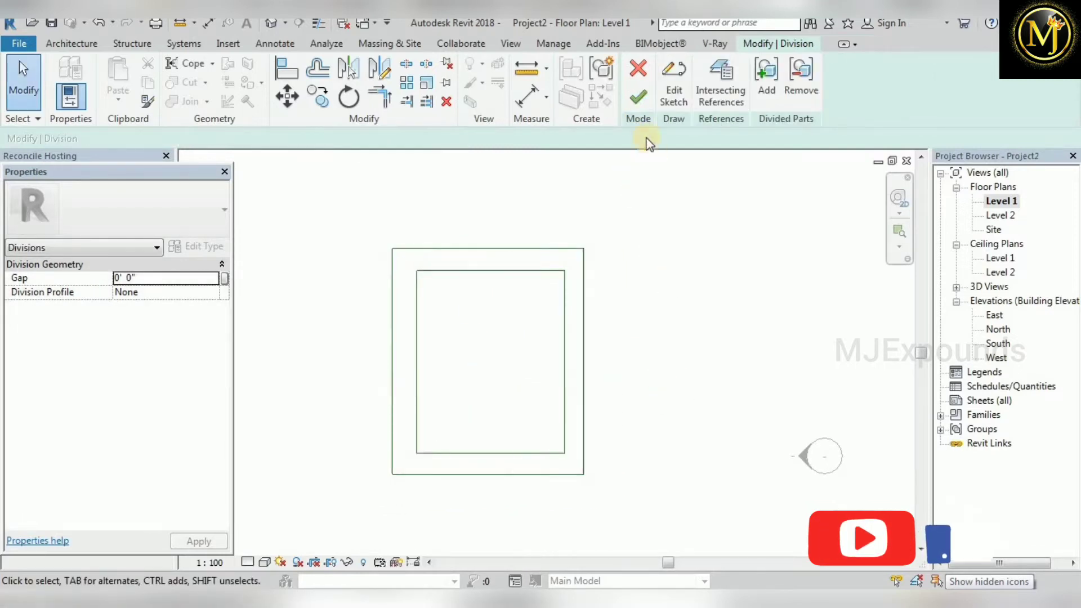
pyautogui.click(643, 298)
# Step: Inspect the outer ring, middle ring and central panel in 3D, then reopen the outer part's division
pyautogui.click(271, 23)
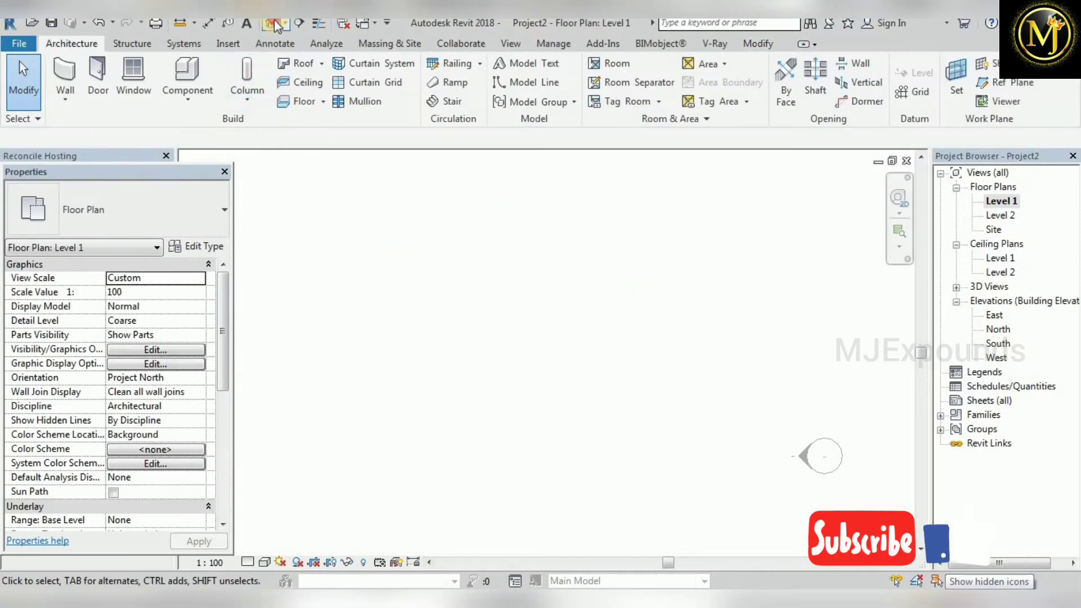
pyautogui.scroll(2, 602, 431)
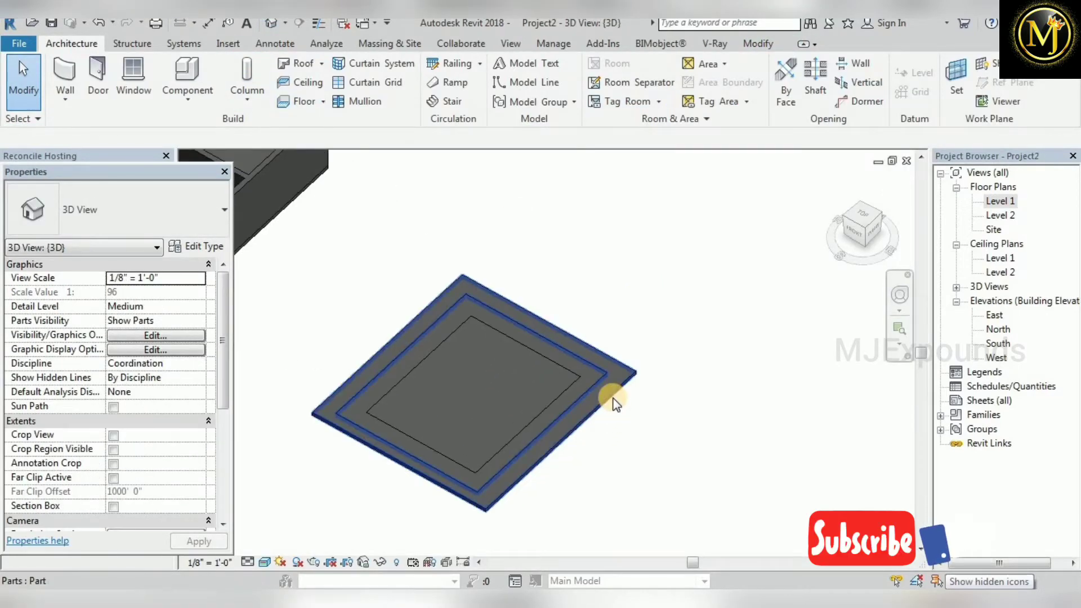
pyautogui.click(614, 398)
pyautogui.click(559, 399)
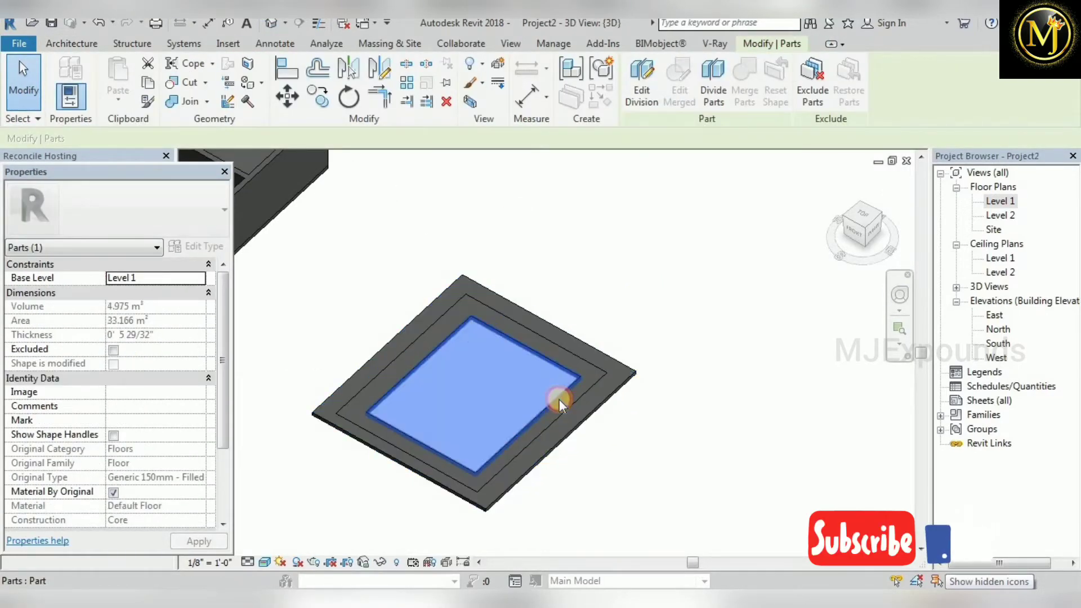
pyautogui.click(556, 410)
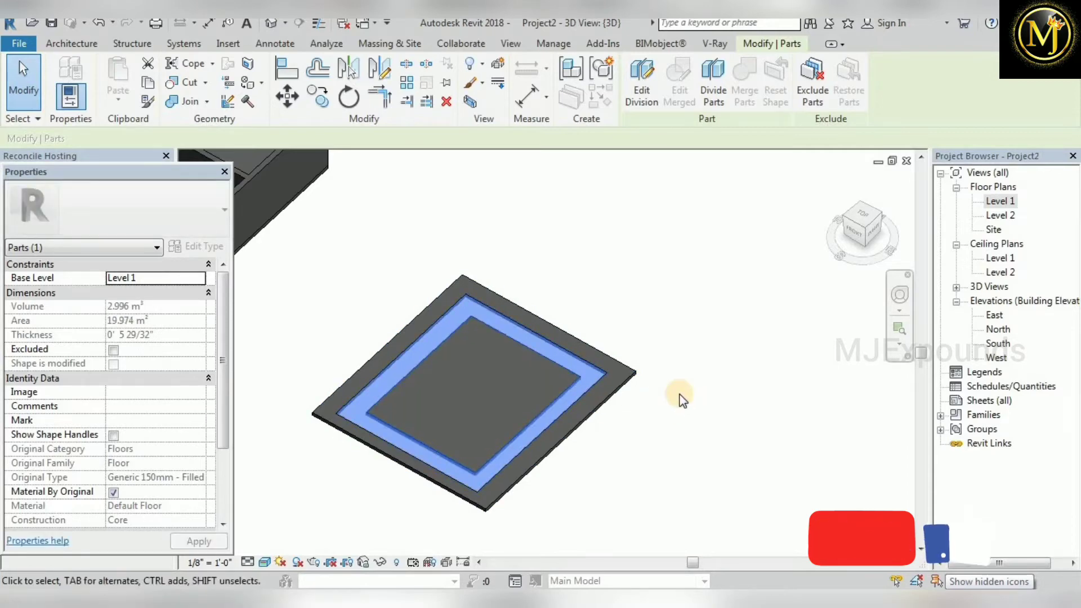
pyautogui.click(678, 394)
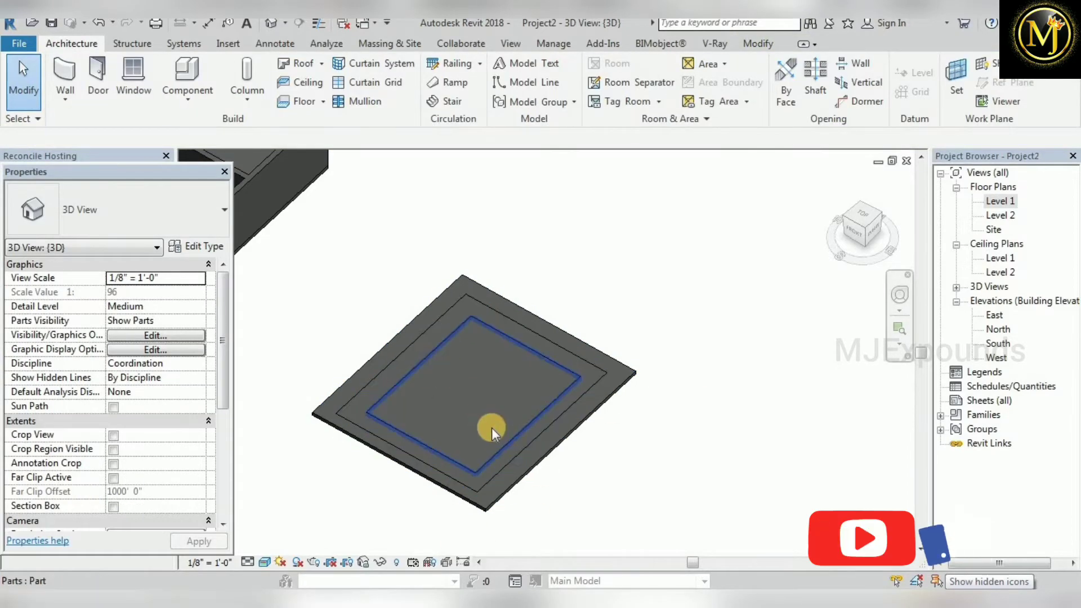
pyautogui.click(548, 465)
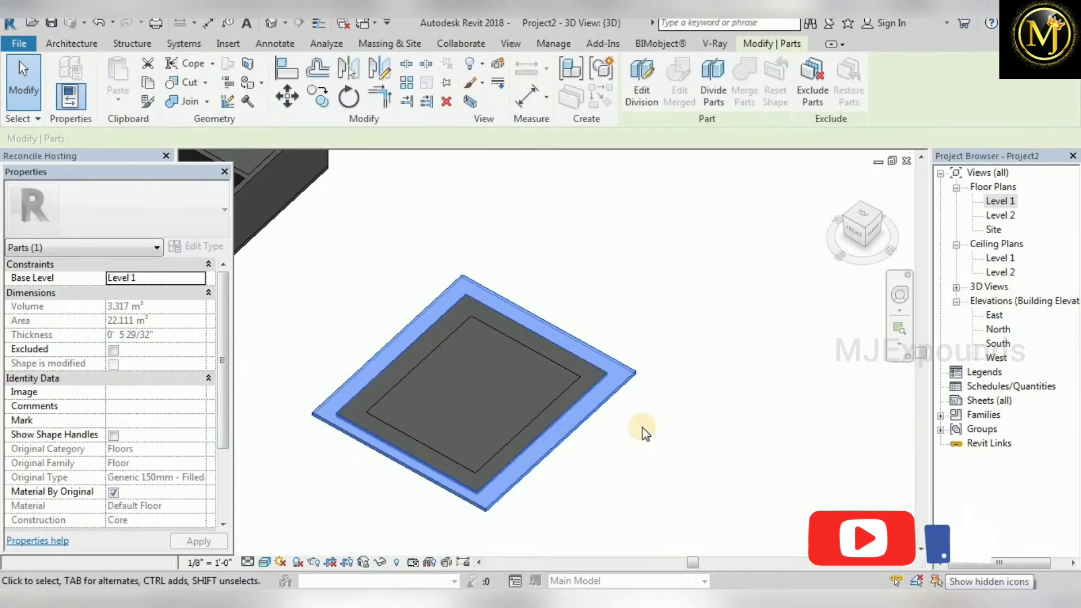
pyautogui.click(642, 78)
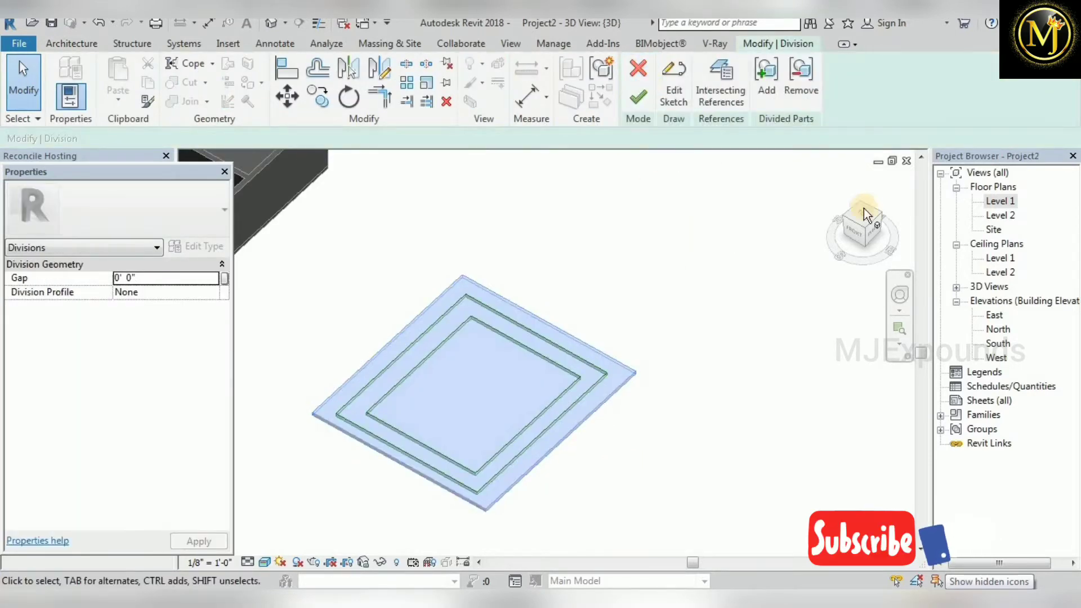
# Step: Add a circle to the division sketch at the floor centre and view the updated parts in 3D
pyautogui.doubleClick(997, 201)
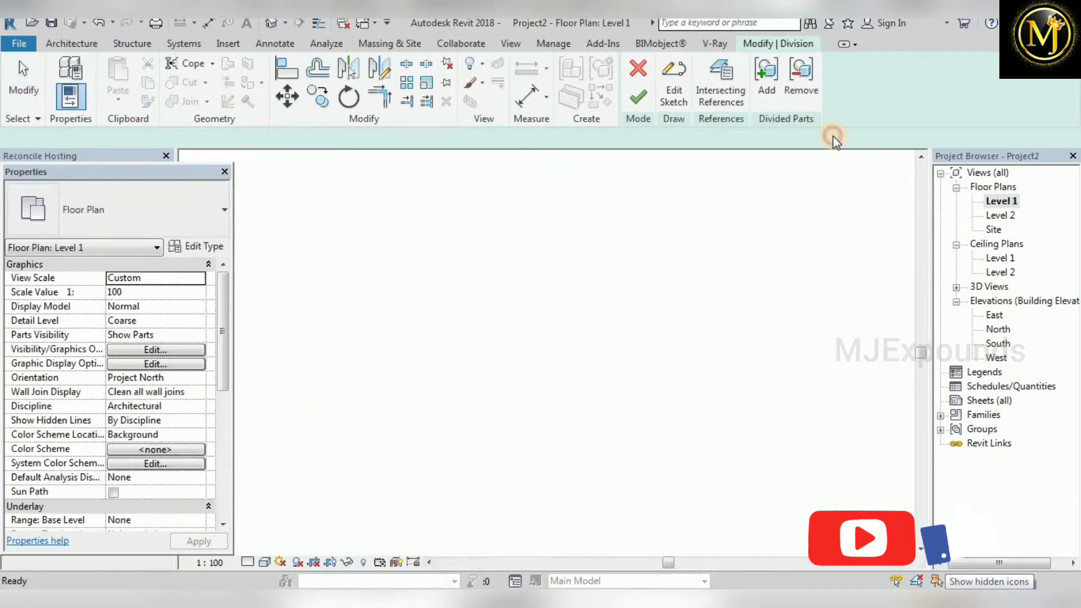
pyautogui.click(684, 90)
pyautogui.click(736, 66)
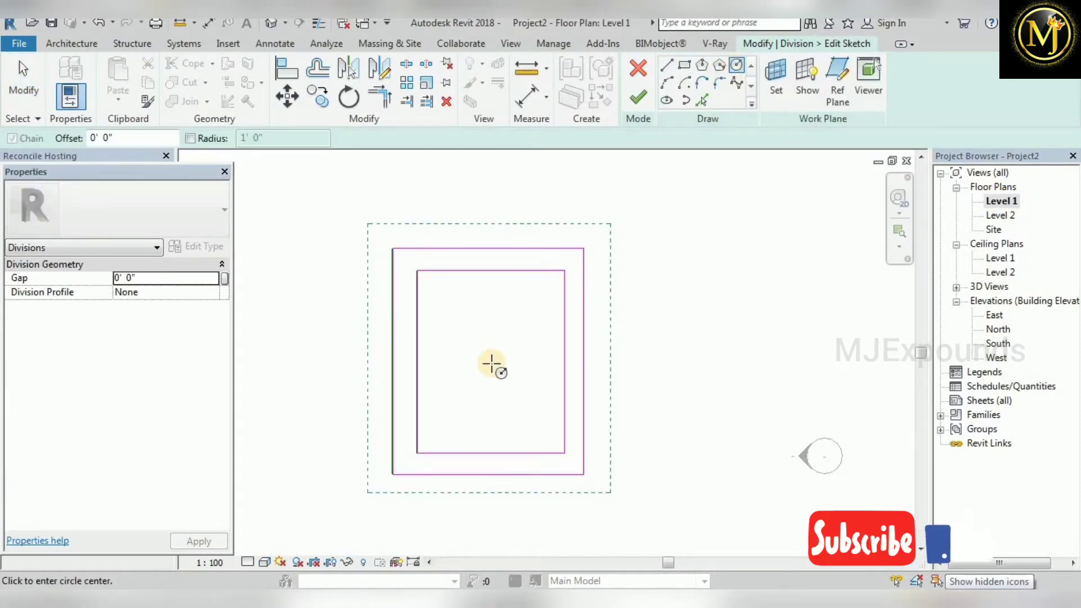
pyautogui.click(494, 364)
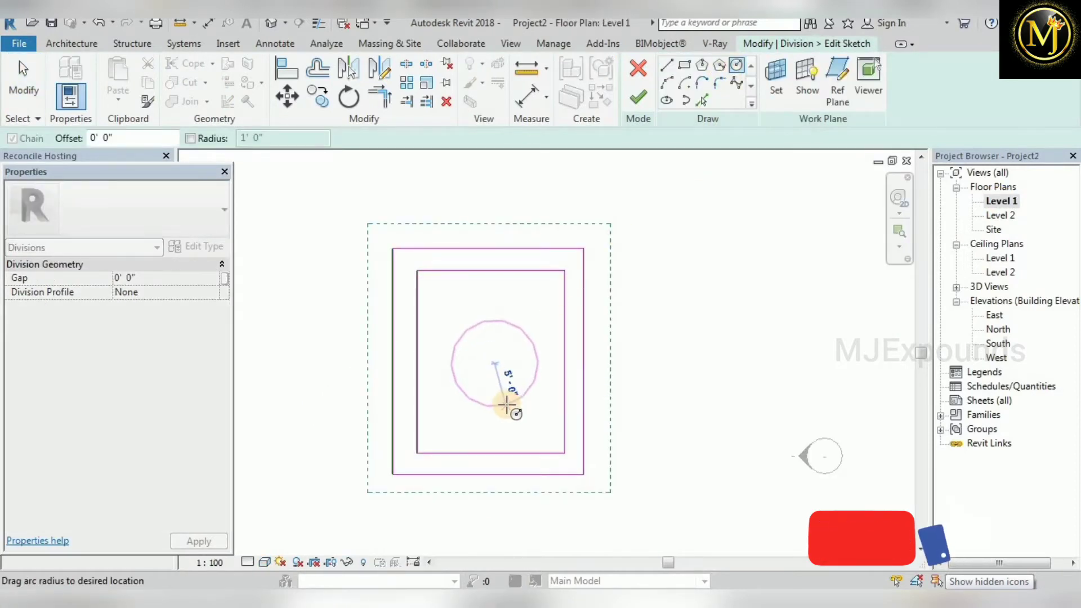
pyautogui.click(507, 404)
pyautogui.click(638, 97)
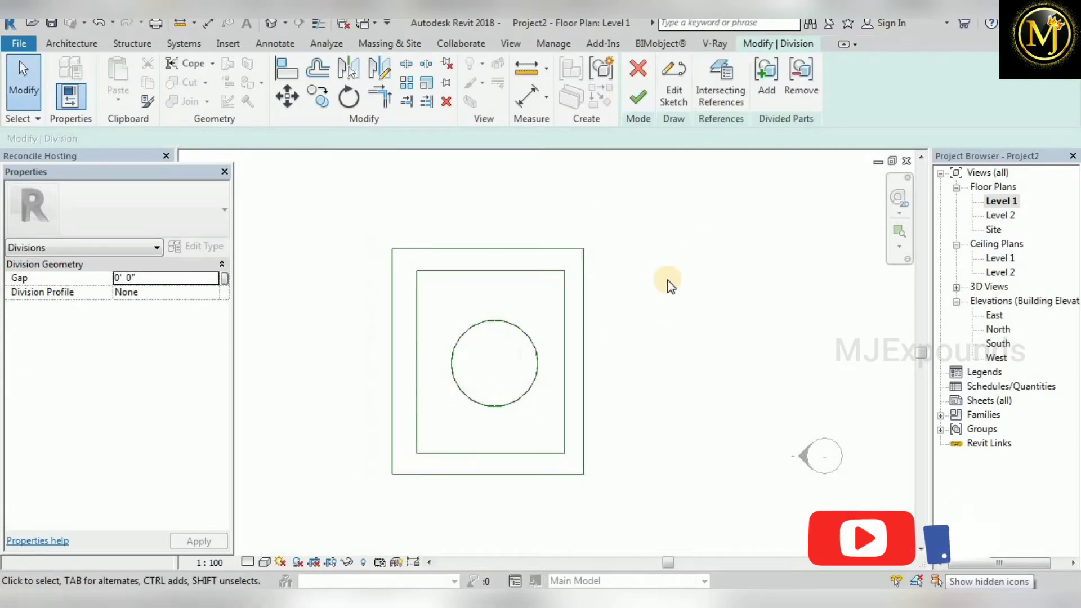
pyautogui.click(638, 97)
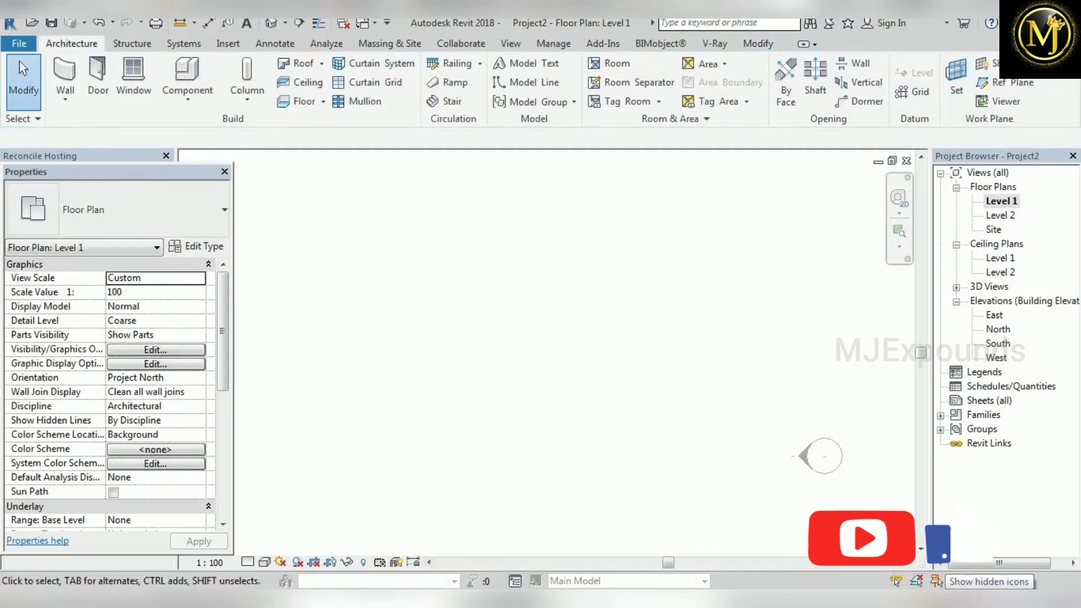
pyautogui.click(271, 24)
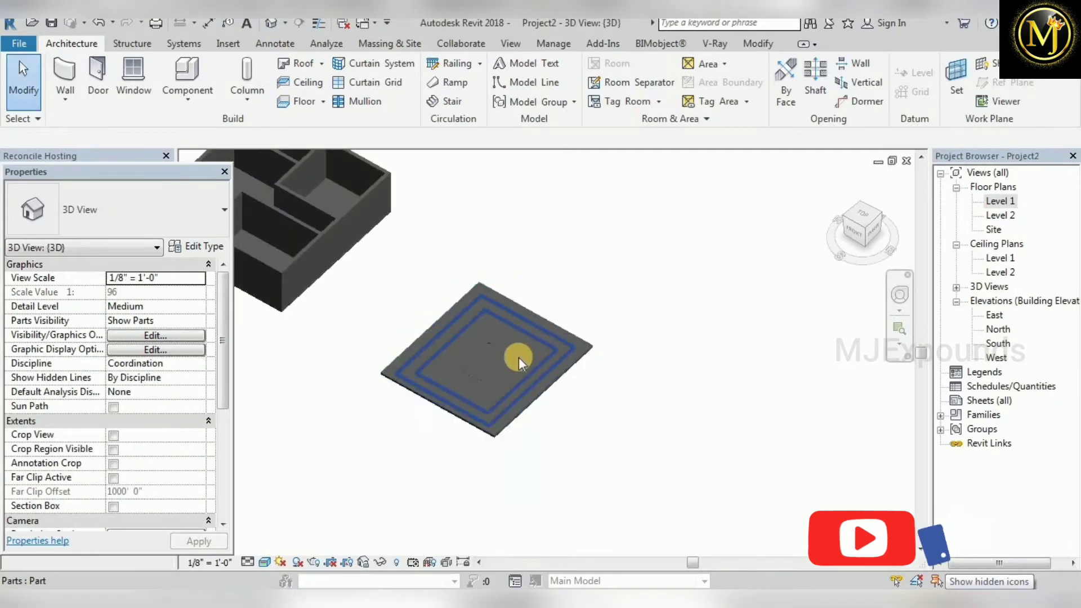
# Step: Select the outer border floor part (22.111 m², Default Floor material)
pyautogui.click(618, 365)
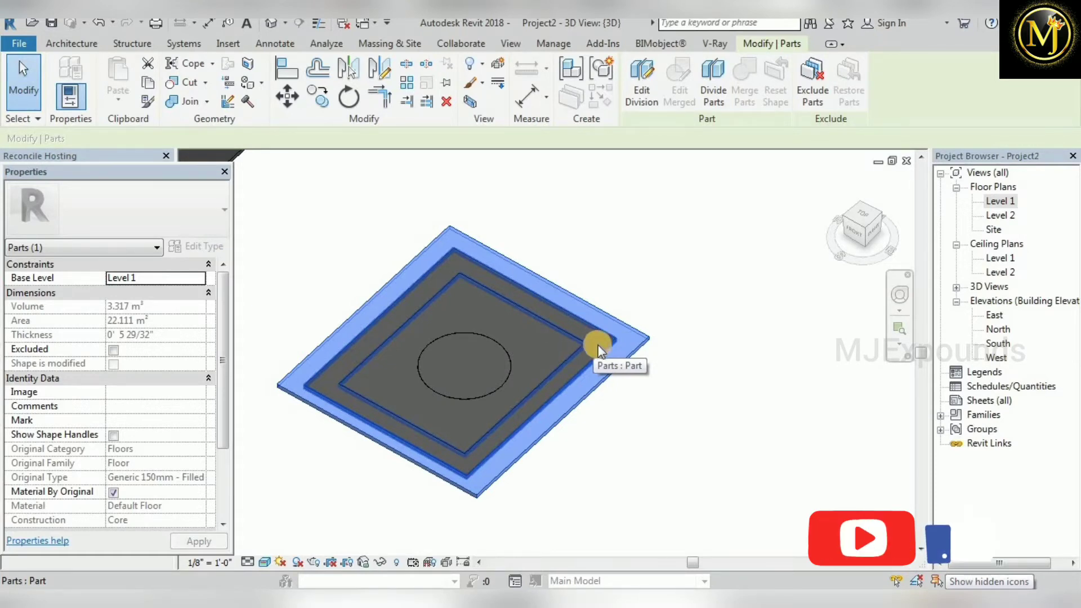
pyautogui.click(658, 489)
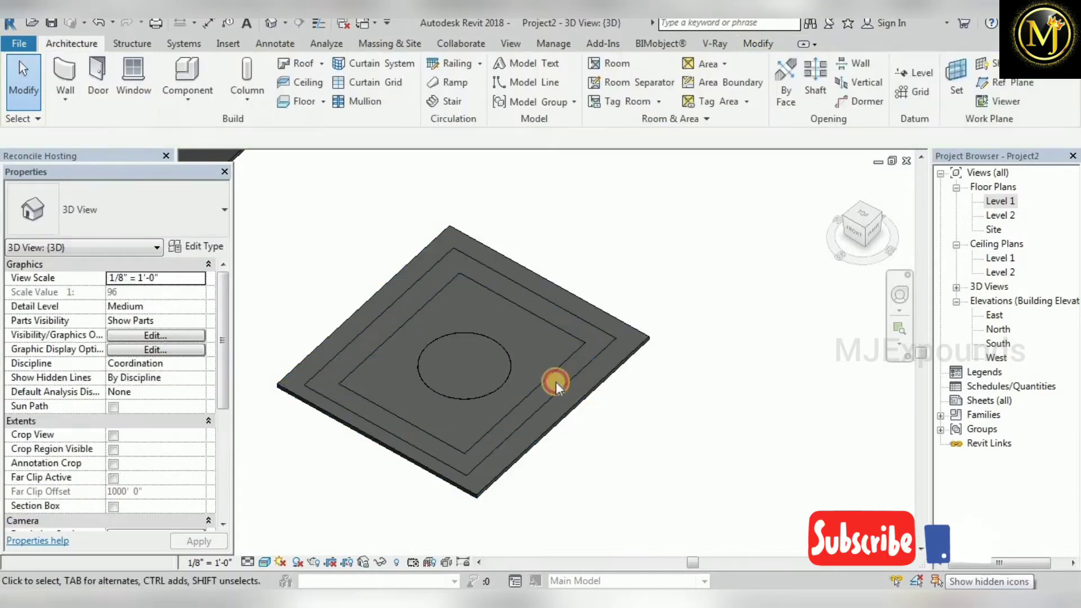
pyautogui.click(604, 354)
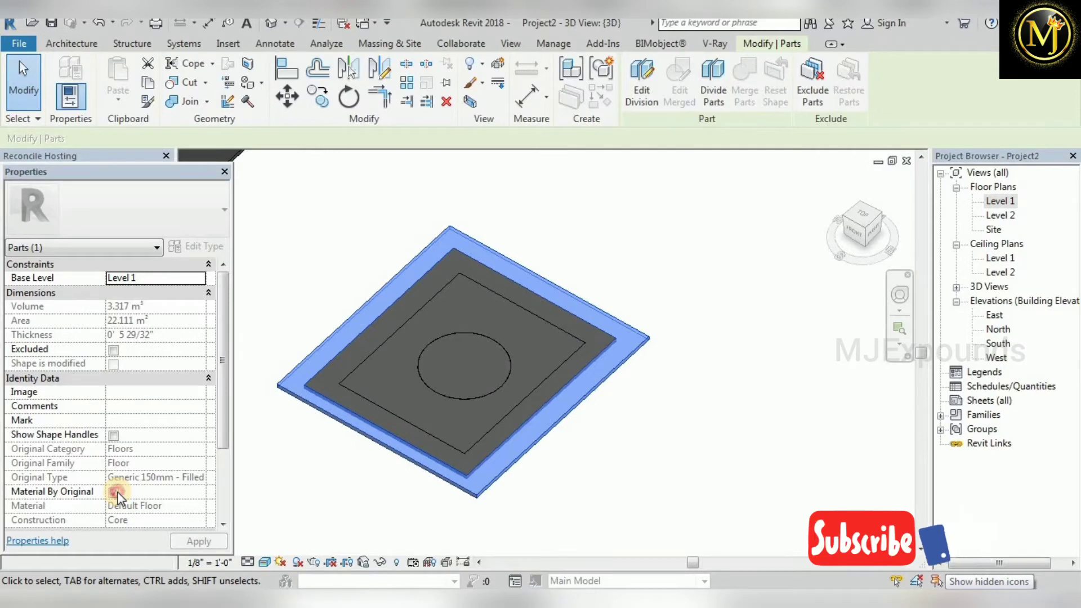
# Step: Override the outer border part's material with floor 1 for a blue tiled finish
pyautogui.click(114, 492)
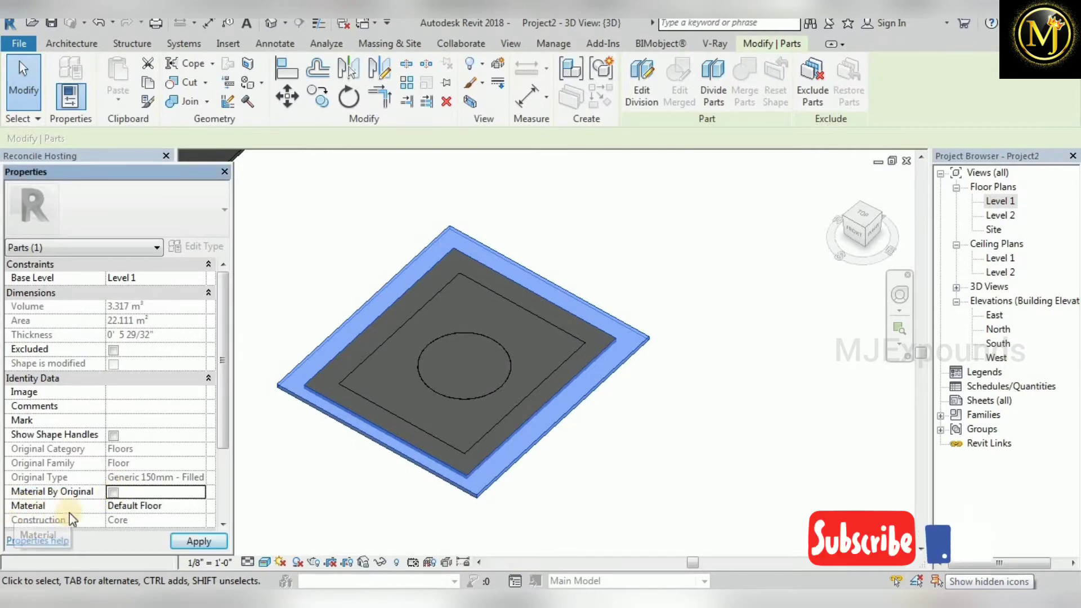
pyautogui.click(203, 505)
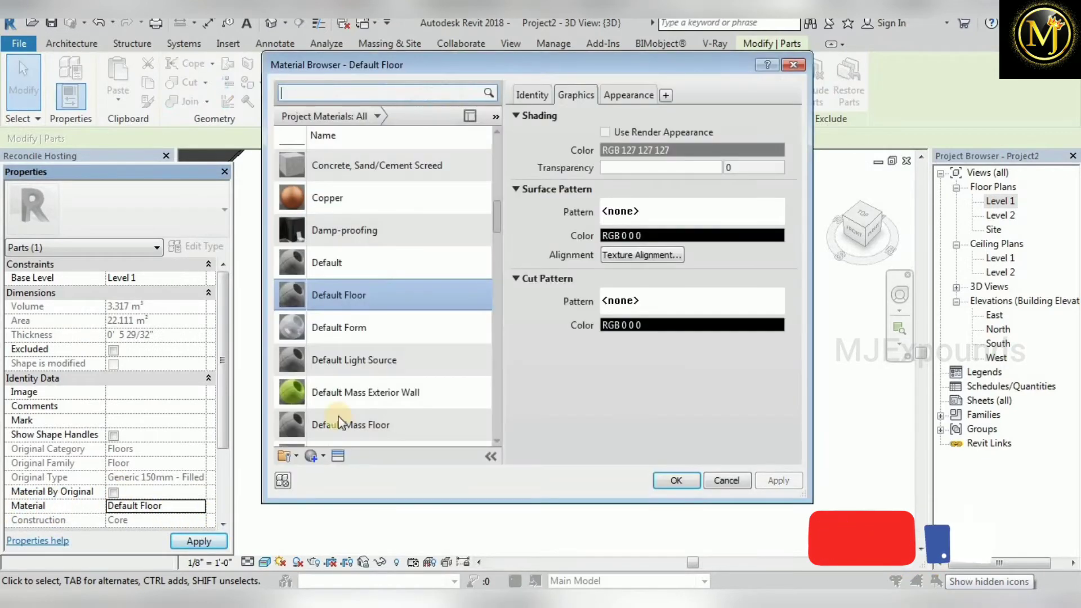
pyautogui.scroll(-1, 327, 316)
pyautogui.scroll(-3, 350, 332)
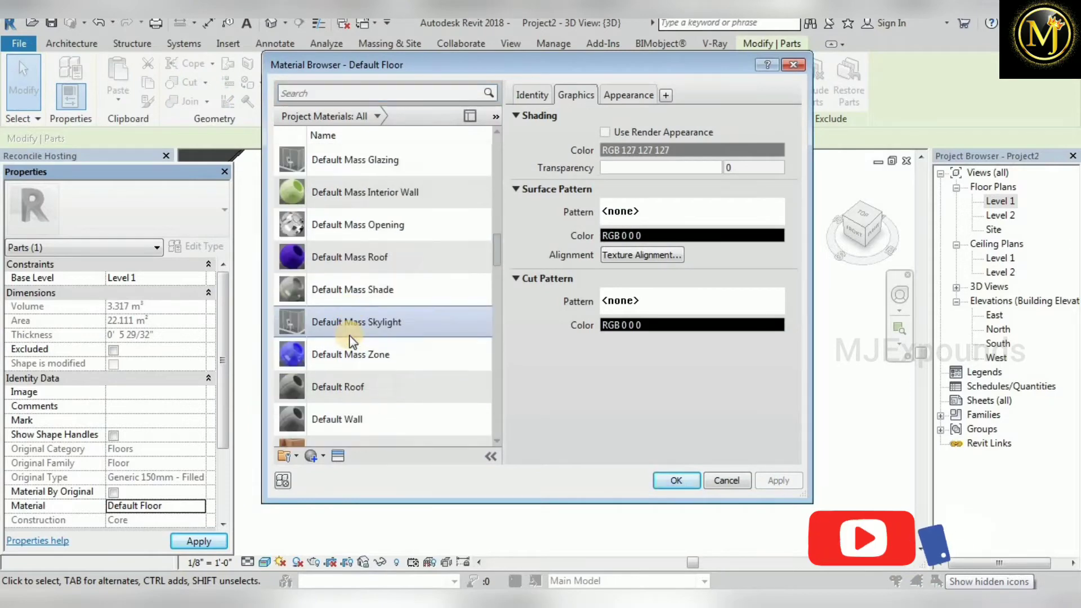
pyautogui.scroll(-3, 352, 346)
pyautogui.click(345, 374)
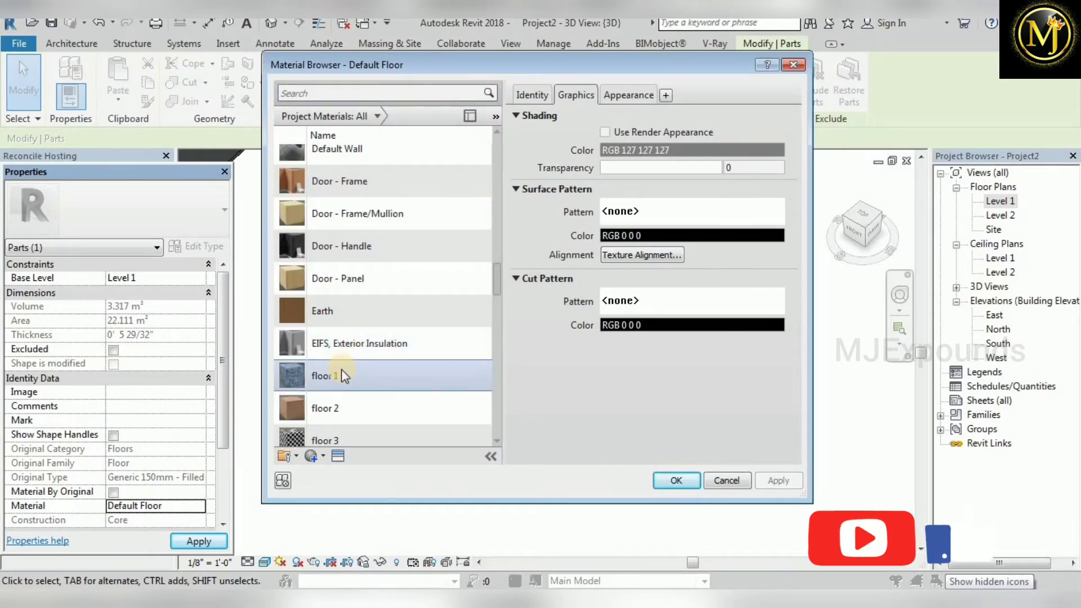
pyautogui.doubleClick(342, 374)
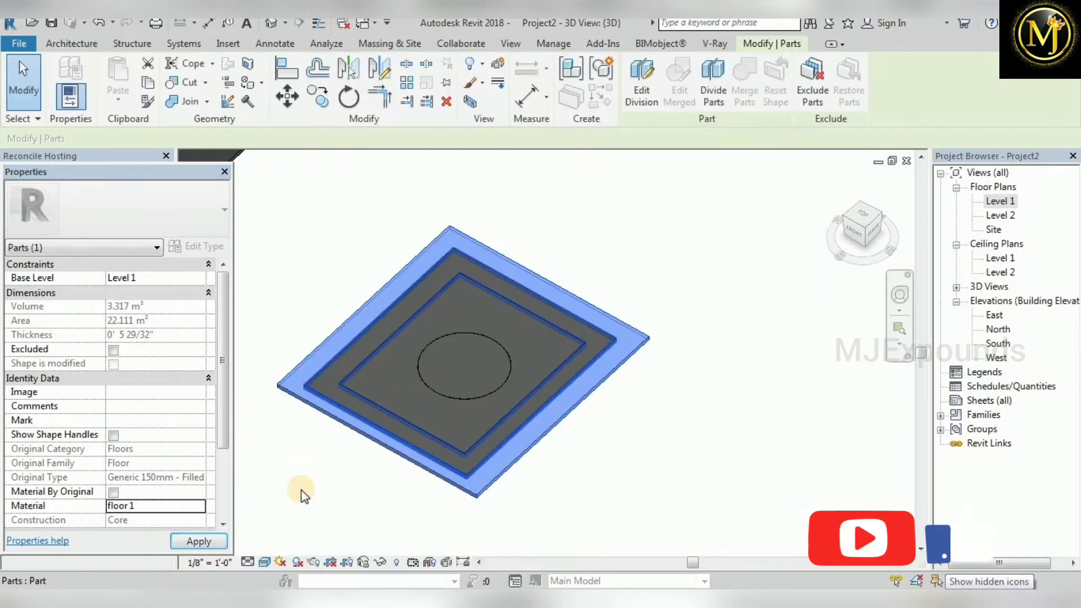
pyautogui.click(301, 497)
pyautogui.scroll(2, 394, 479)
pyautogui.scroll(3, 454, 459)
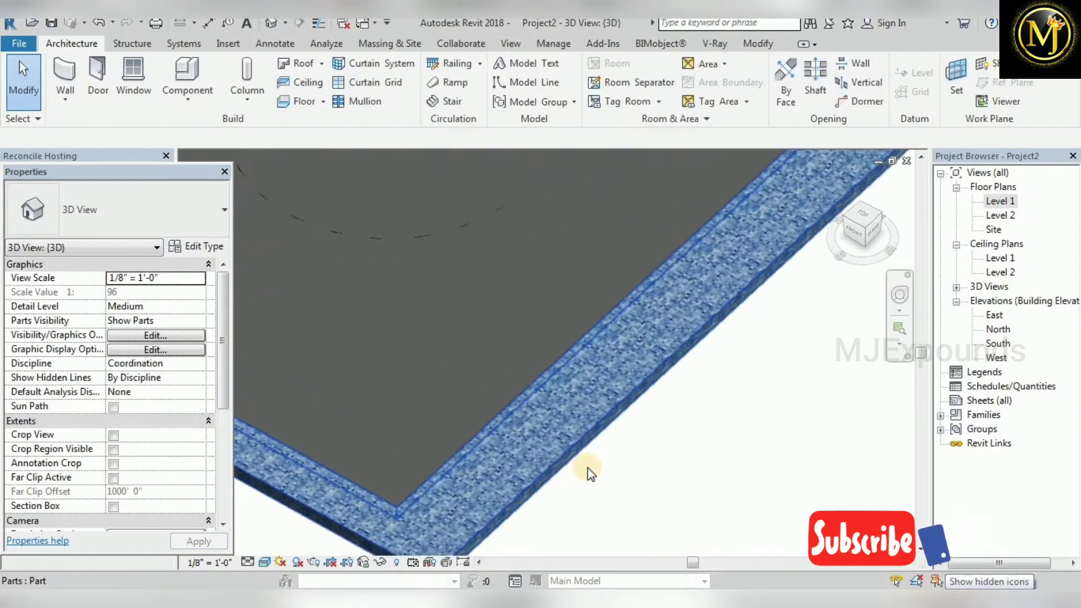
pyautogui.scroll(3, 556, 430)
pyautogui.scroll(-3, 556, 430)
pyautogui.scroll(-1, 540, 470)
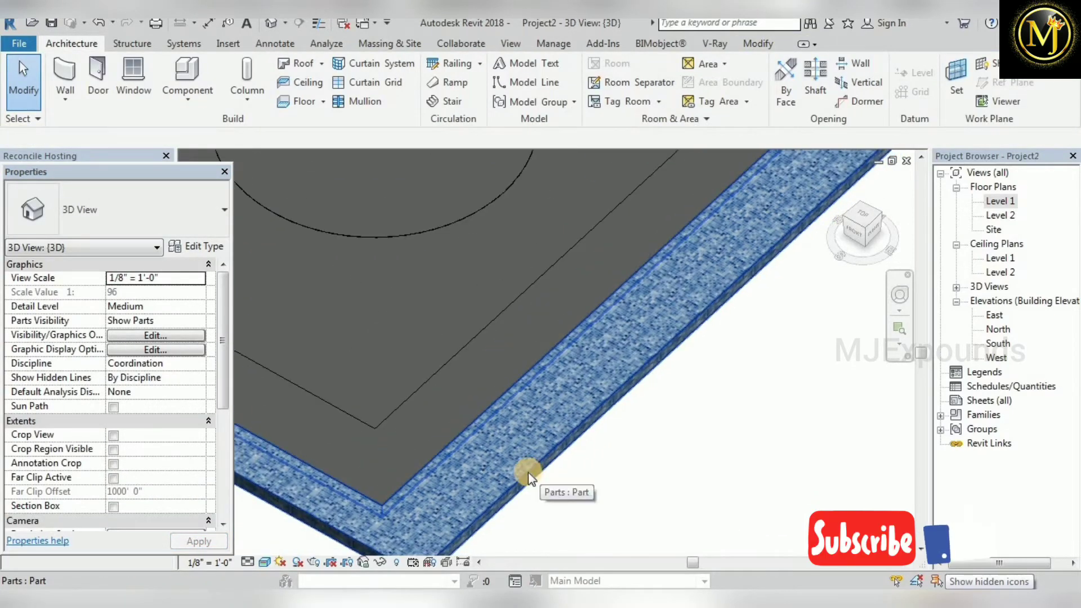
pyautogui.scroll(2, 376, 400)
pyautogui.scroll(-3, 432, 426)
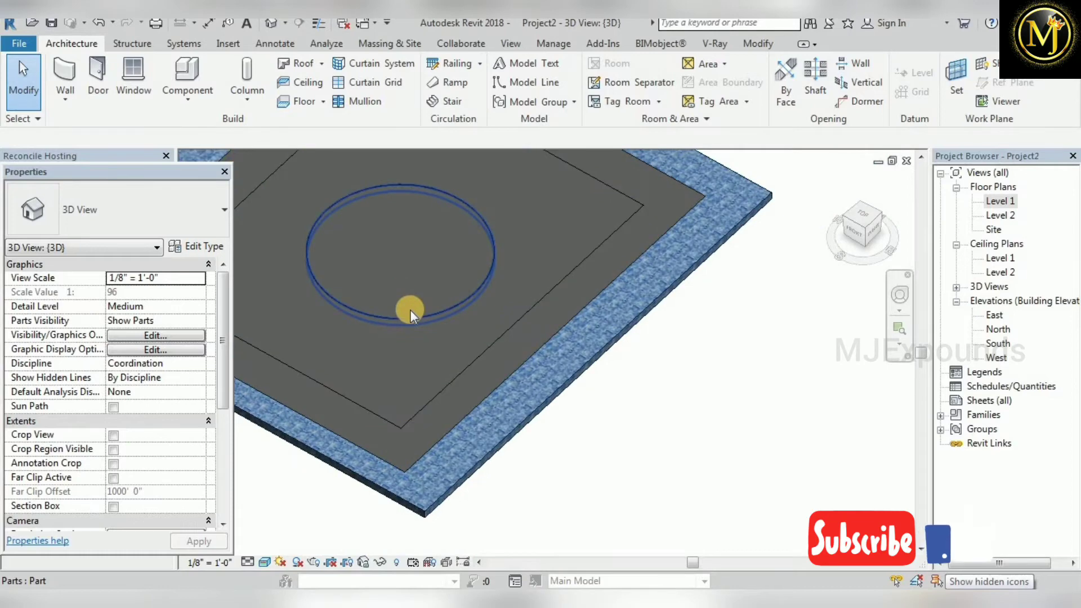
# Step: Give the central circular part the black-and-white checkered floor 3 material
pyautogui.click(410, 310)
pyautogui.moveTo(447, 359); pyautogui.dragTo(472, 396, button='middle')
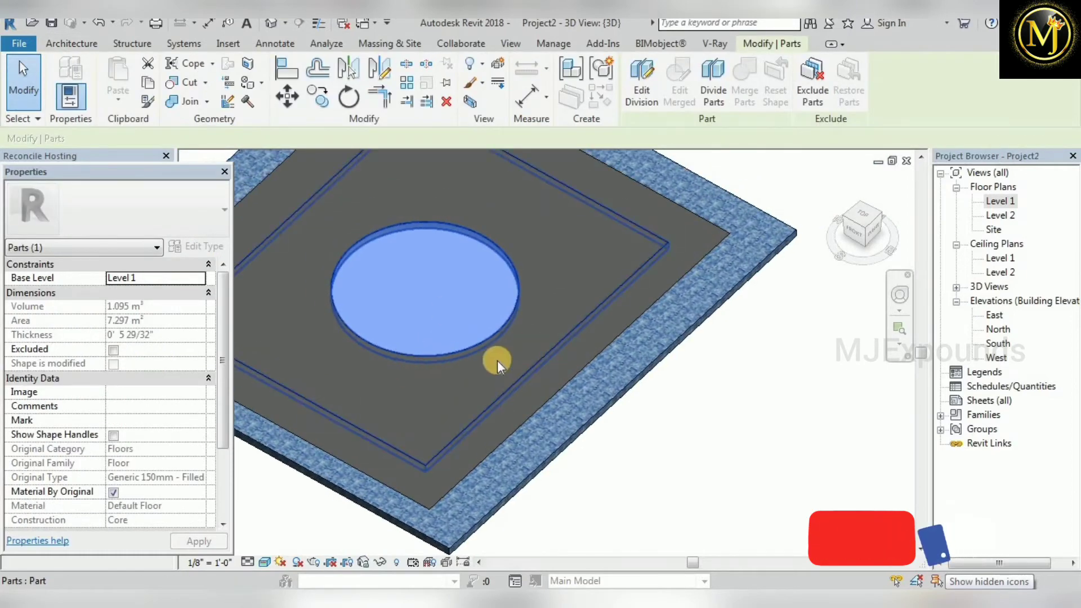
pyautogui.click(113, 491)
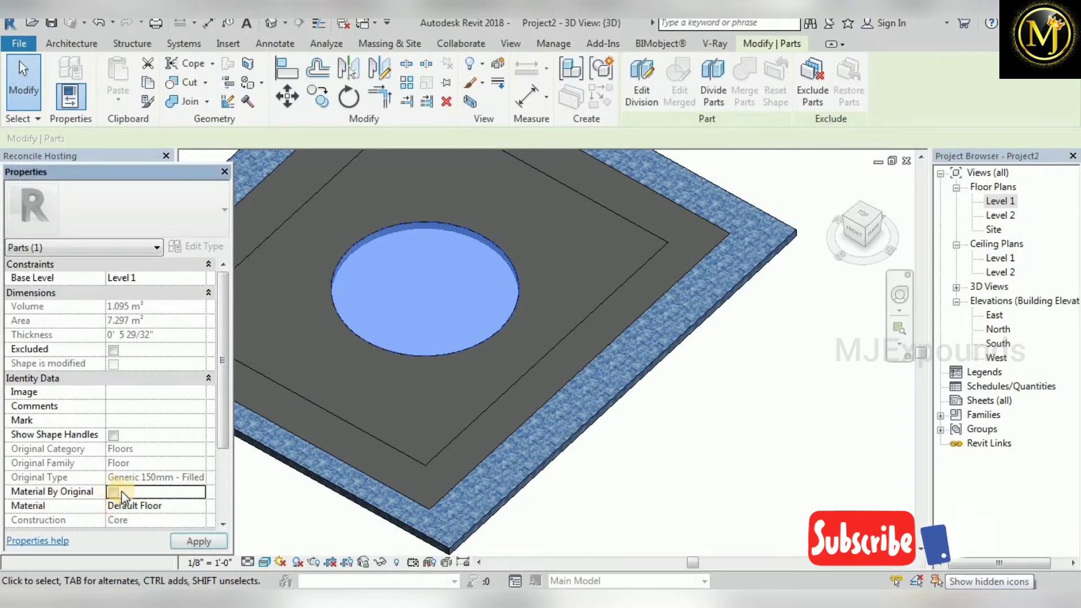
pyautogui.click(194, 505)
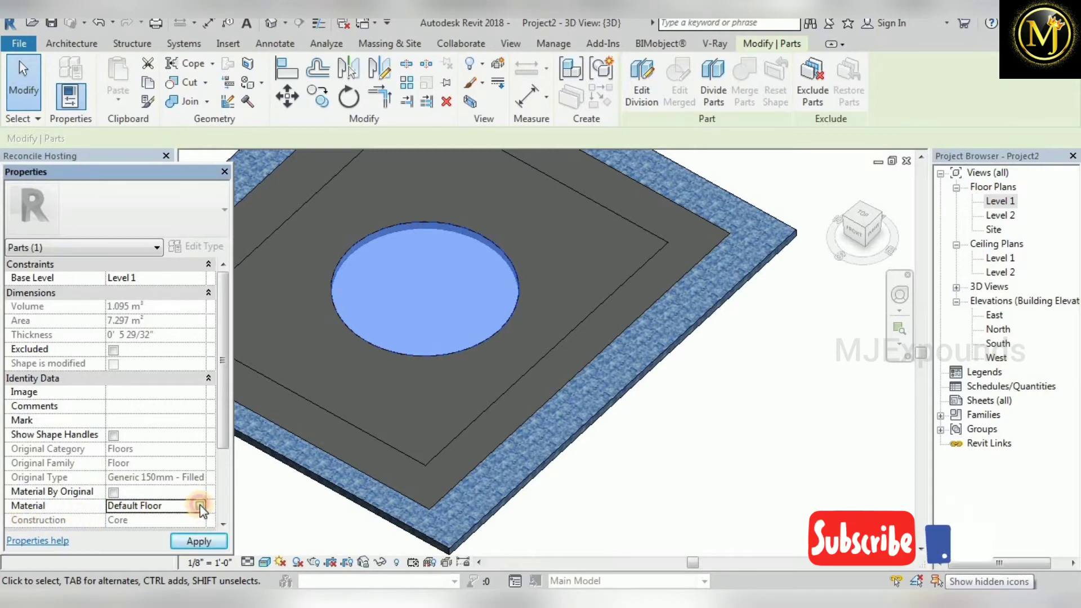
pyautogui.scroll(-5, 405, 394)
pyautogui.scroll(-3, 379, 424)
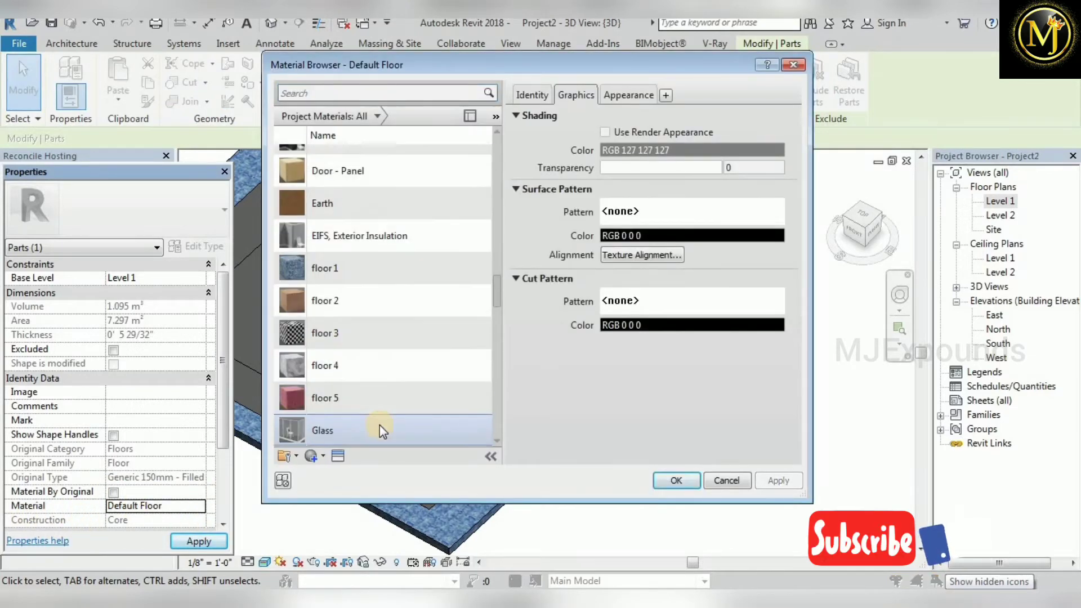
pyautogui.click(380, 337)
pyautogui.click(676, 480)
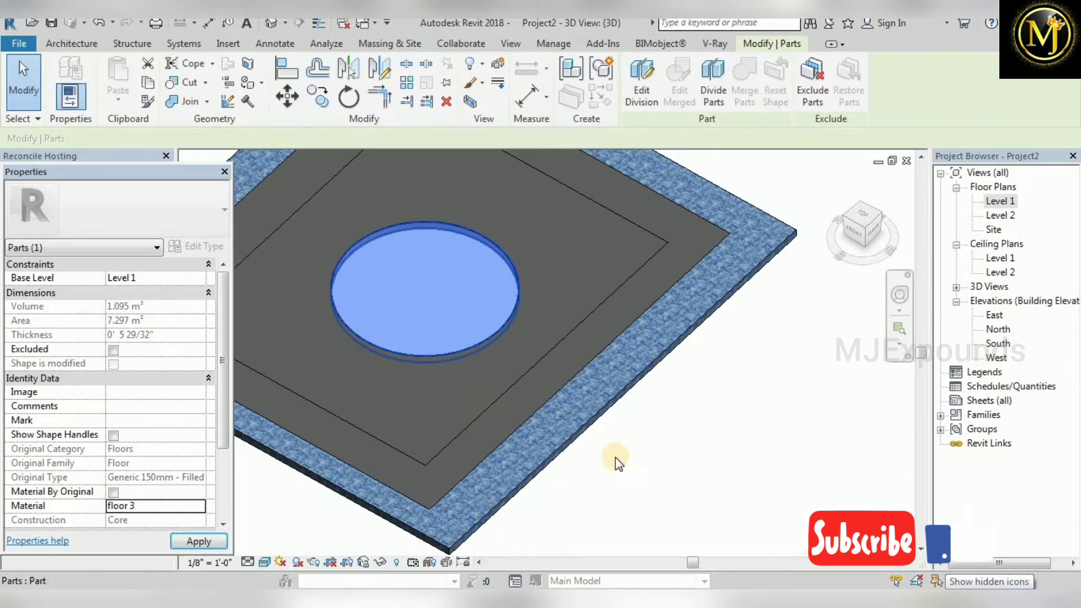
pyautogui.click(678, 453)
pyautogui.scroll(2, 609, 377)
pyautogui.scroll(3, 443, 337)
pyautogui.scroll(-1, 560, 315)
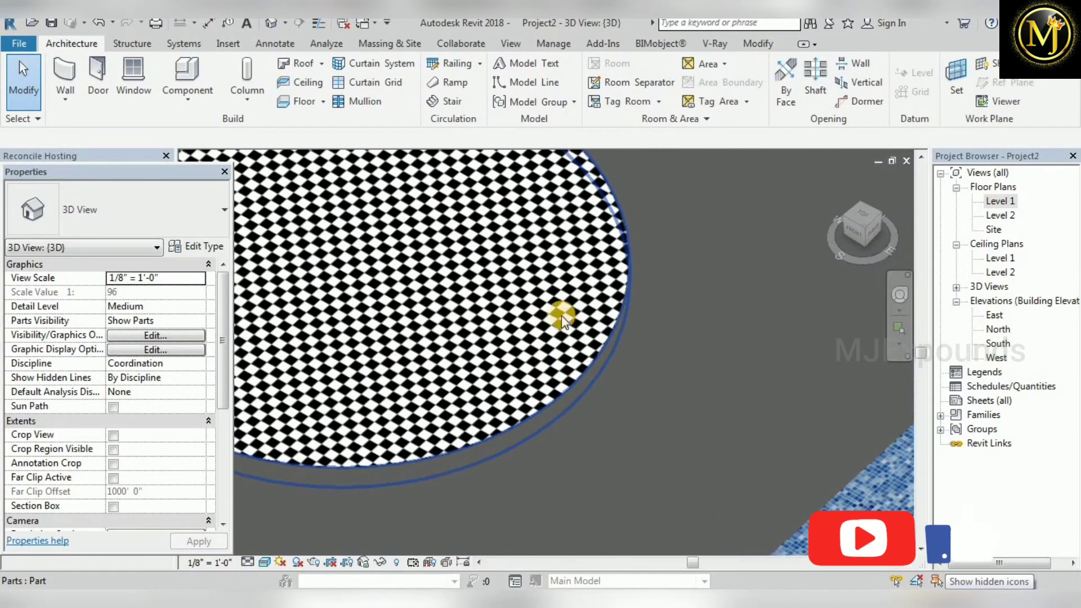
pyautogui.scroll(-1, 559, 324)
pyautogui.scroll(-2, 559, 323)
pyautogui.scroll(-2, 623, 363)
pyautogui.click(633, 354)
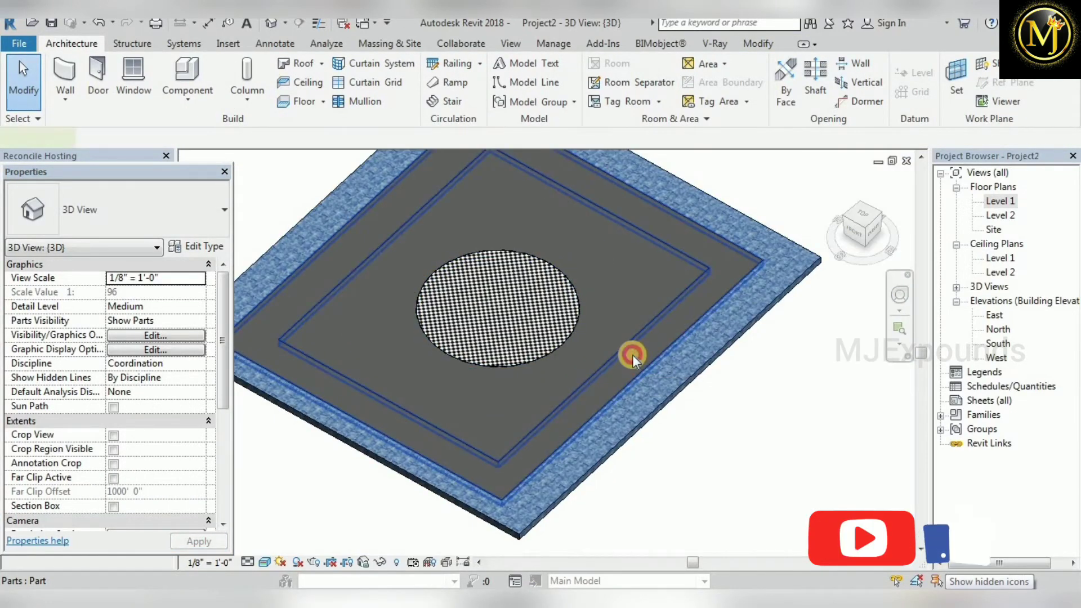
# Step: Give the middle ring part the red floor 5 material
pyautogui.click(113, 493)
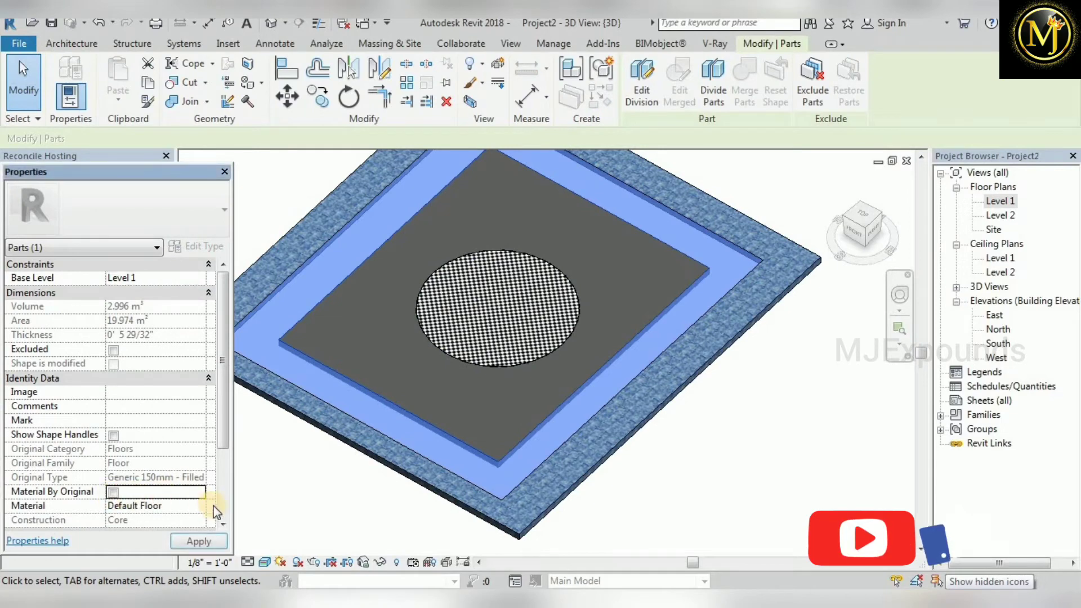
pyautogui.click(202, 506)
pyautogui.scroll(-5, 377, 407)
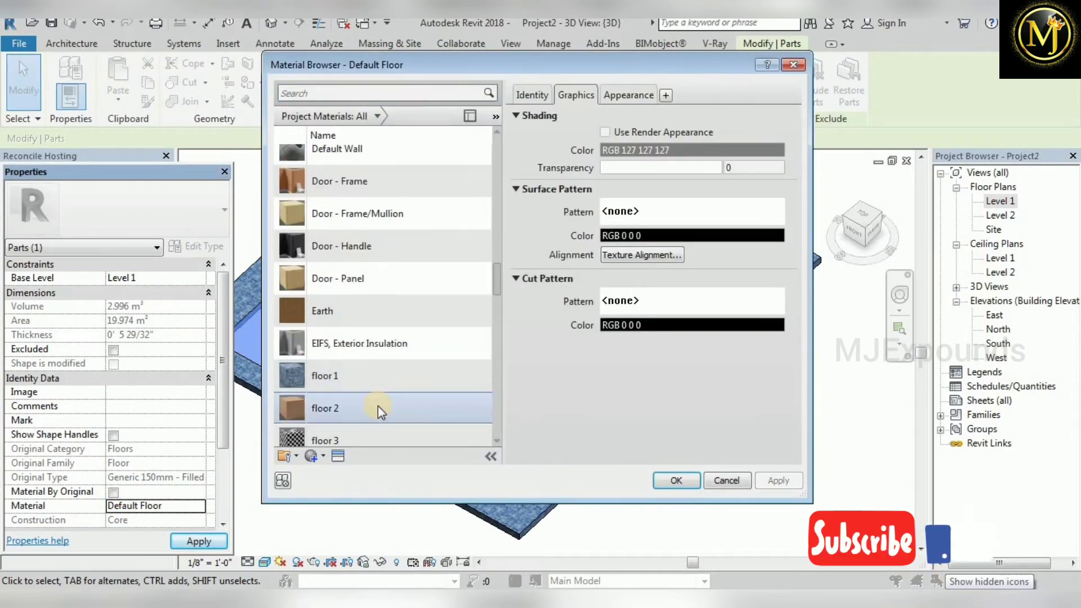
pyautogui.scroll(-2, 360, 422)
pyautogui.click(361, 417)
pyautogui.press('Return')
pyautogui.press('Escape')
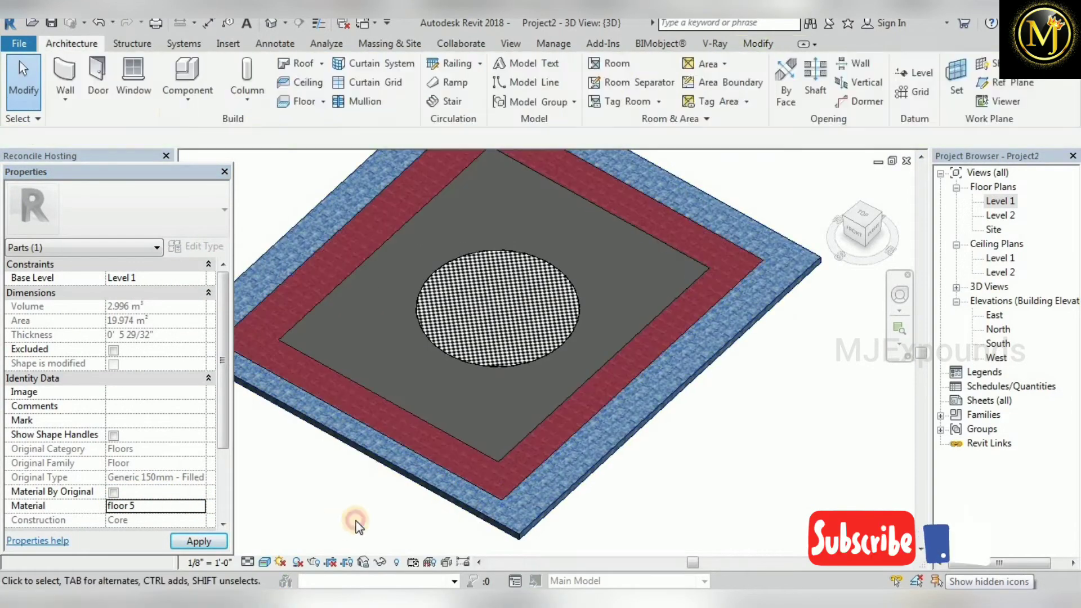
pyautogui.scroll(-2, 508, 493)
pyautogui.scroll(2, 521, 400)
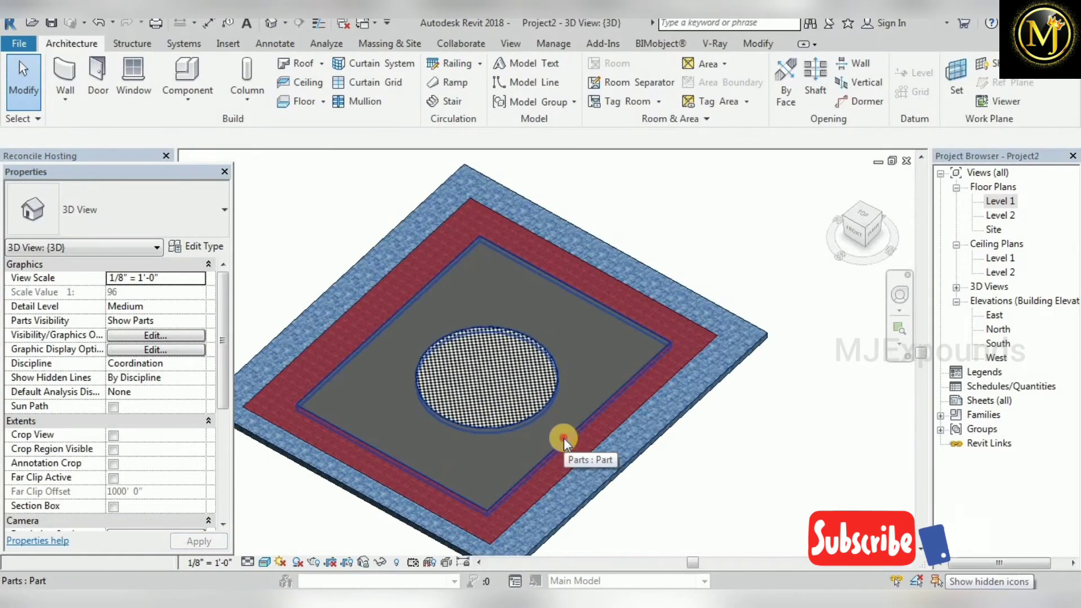
# Step: Give the inner square part the marble-look floor 4 material
pyautogui.click(564, 438)
pyautogui.click(114, 494)
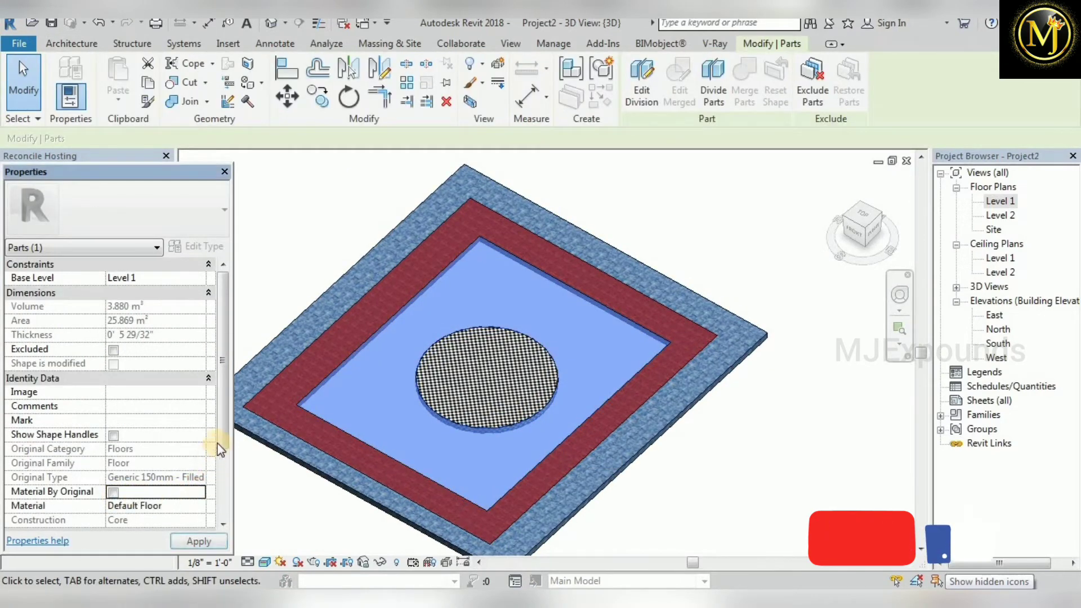
pyautogui.scroll(-2, 224, 461)
pyautogui.click(197, 478)
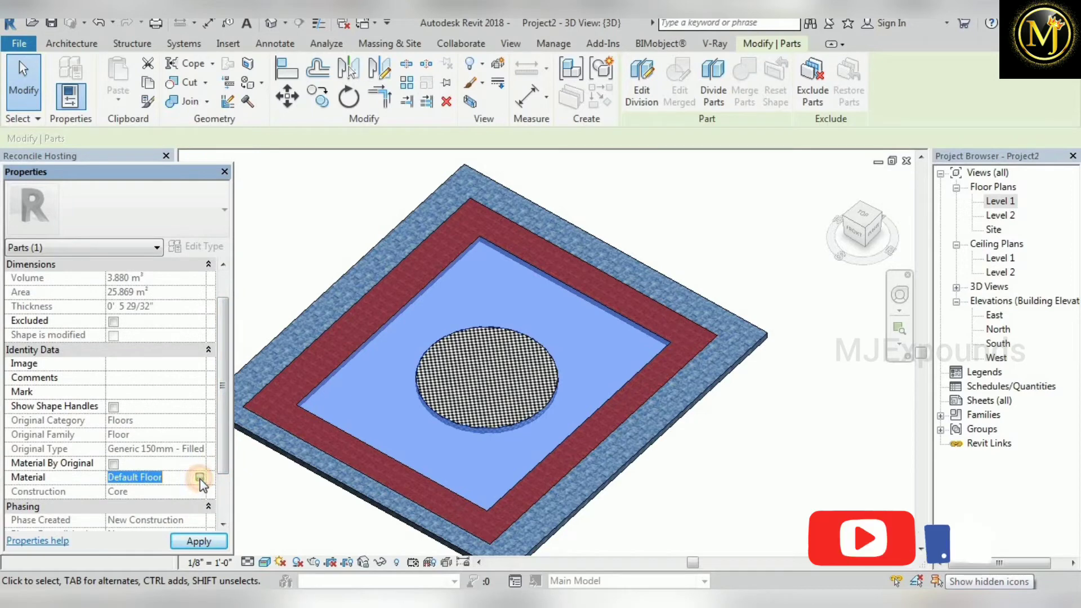
pyautogui.scroll(-2, 323, 379)
pyautogui.scroll(-4, 359, 382)
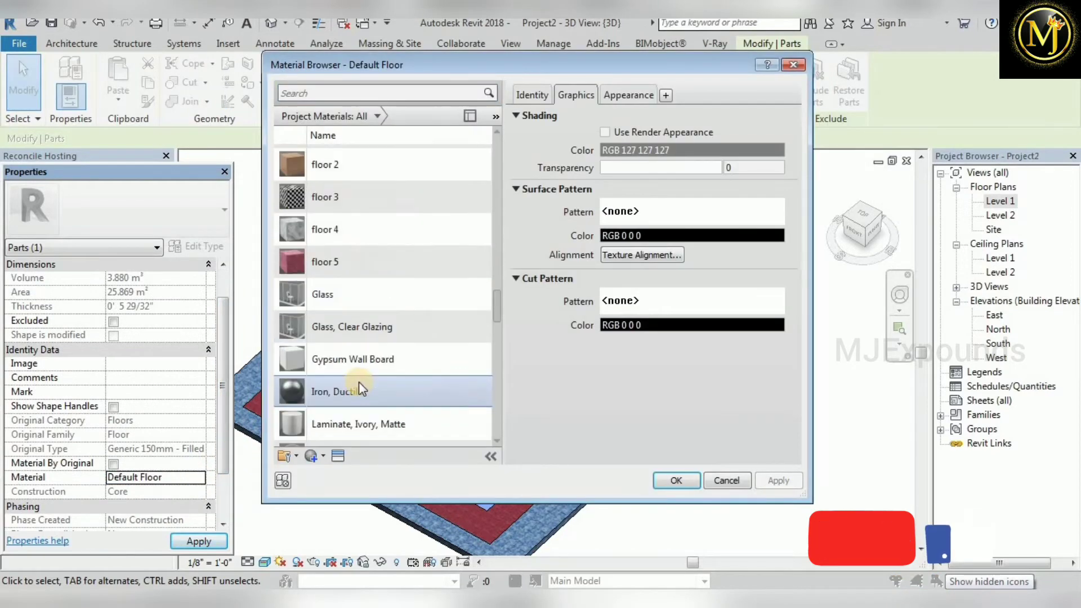
pyautogui.click(333, 226)
pyautogui.press('Return')
pyautogui.click(670, 495)
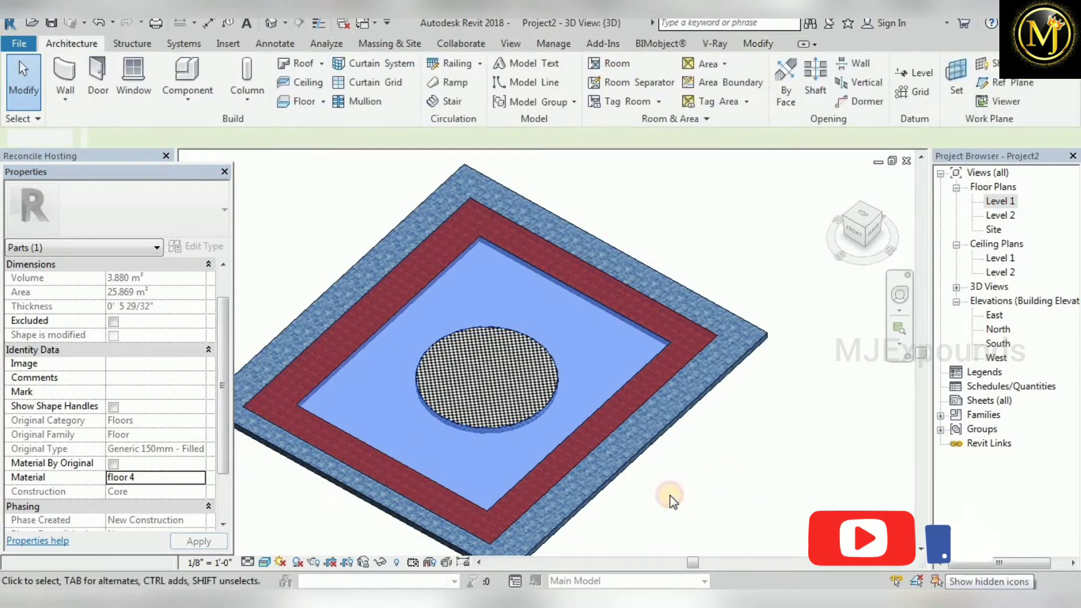
pyautogui.scroll(-3, 590, 477)
pyautogui.scroll(2, 746, 453)
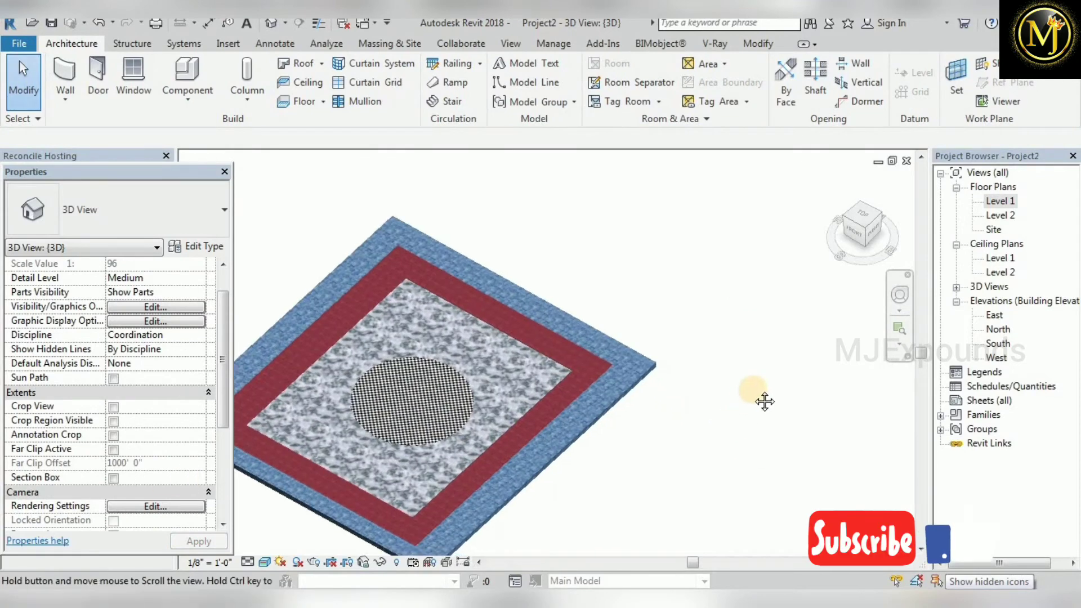
pyautogui.scroll(1, 762, 398)
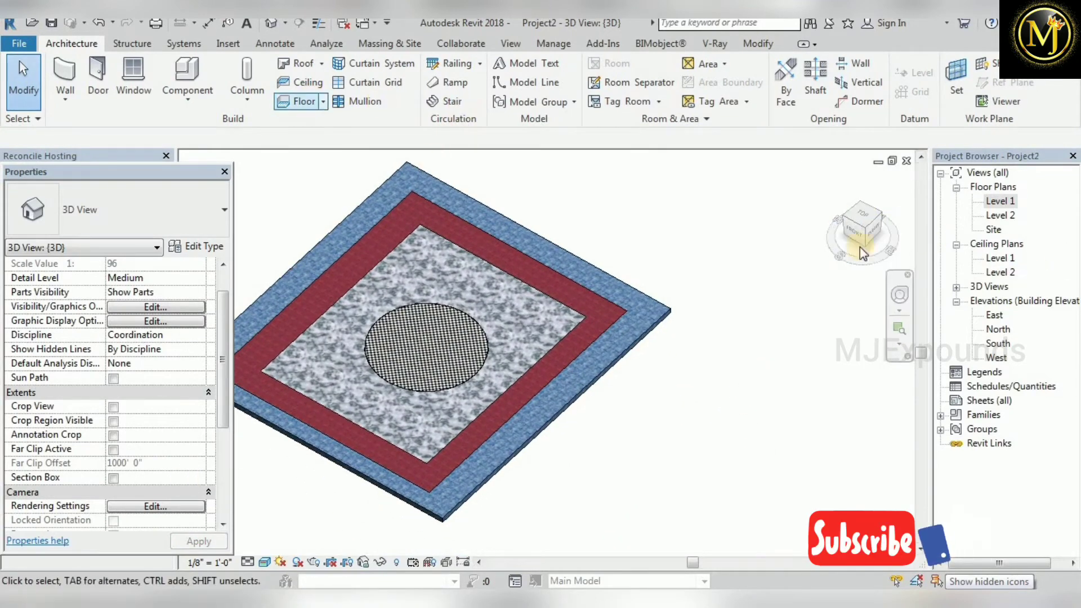
# Step: Review the Level 1 plan, then select the house's 150 mm generic floor in 3D
pyautogui.doubleClick(1001, 202)
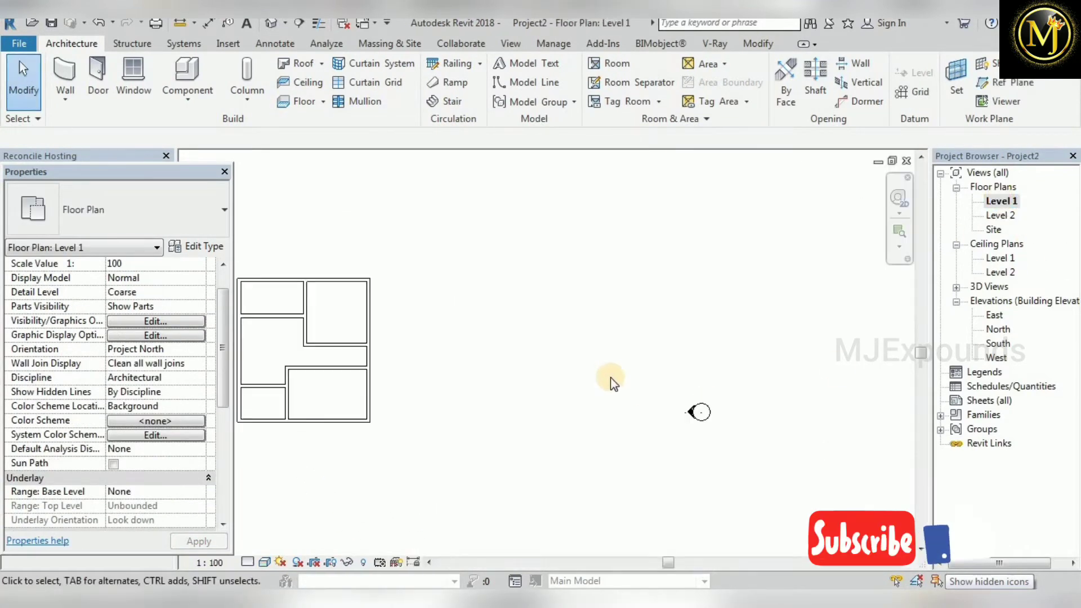
pyautogui.moveTo(434, 412); pyautogui.dragTo(572, 398, button='middle')
pyautogui.scroll(1, 572, 388)
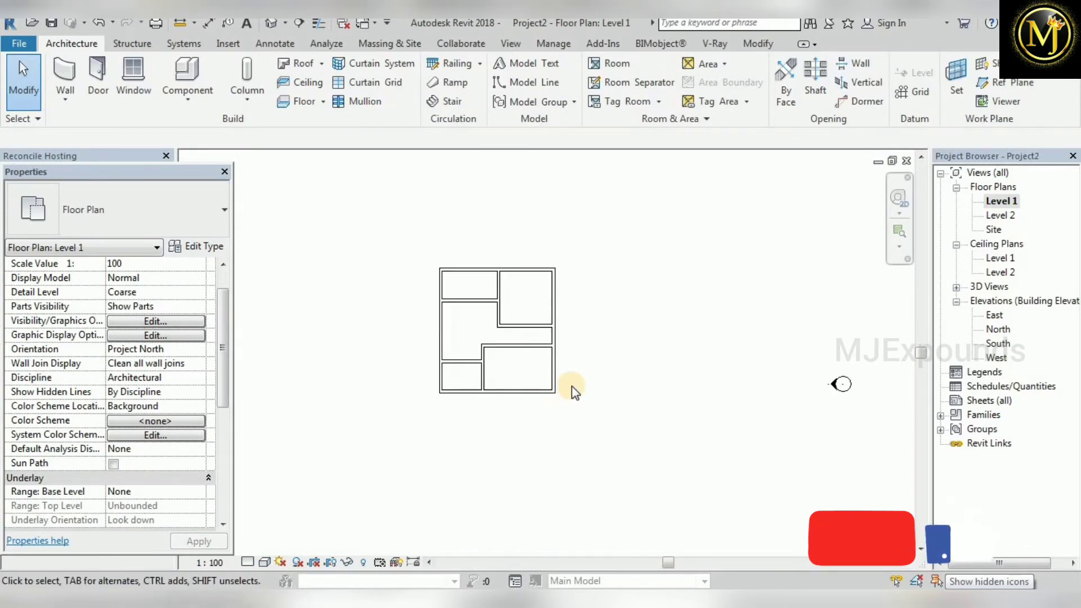
pyautogui.scroll(2, 551, 339)
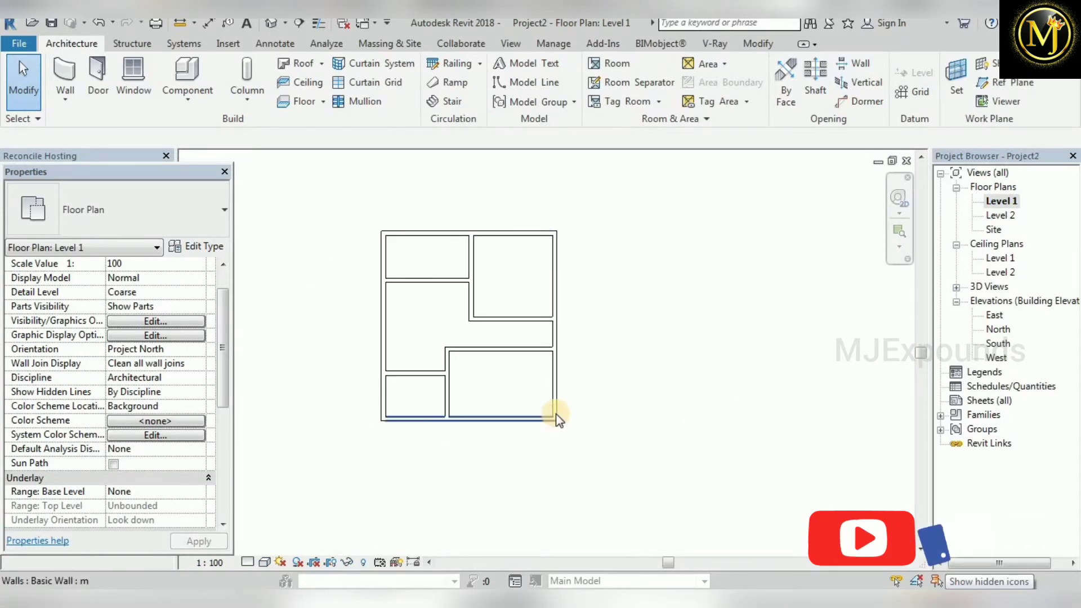
pyautogui.scroll(2, 502, 259)
pyautogui.click(276, 26)
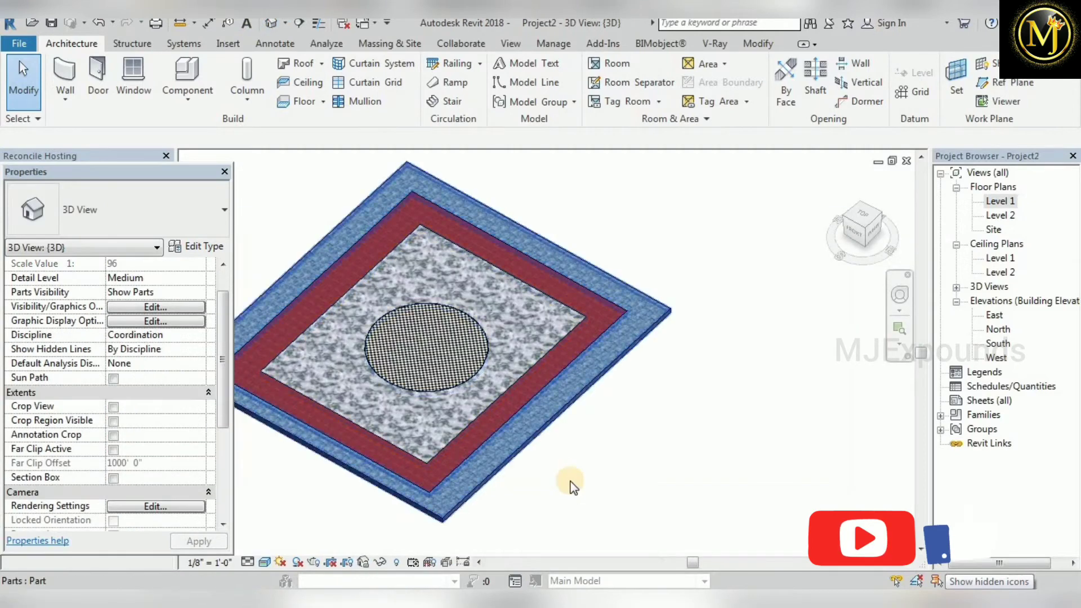
pyautogui.scroll(-1, 765, 543)
pyautogui.scroll(-2, 470, 454)
pyautogui.moveTo(470, 454)
pyautogui.mouseDown(button='middle')
pyautogui.moveTo(580, 452)
pyautogui.moveTo(563, 551)
pyautogui.mouseUp(button='middle')
pyautogui.click(582, 442)
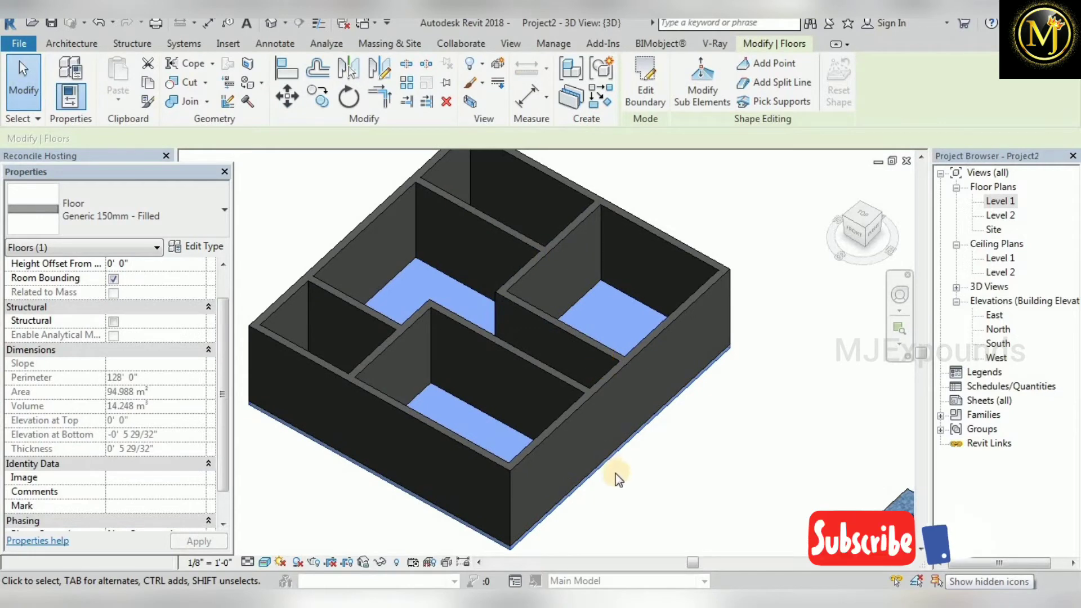
# Step: Convert the floor to parts and start a rectangle division sketch on Floor Plan: Level 1
pyautogui.click(576, 100)
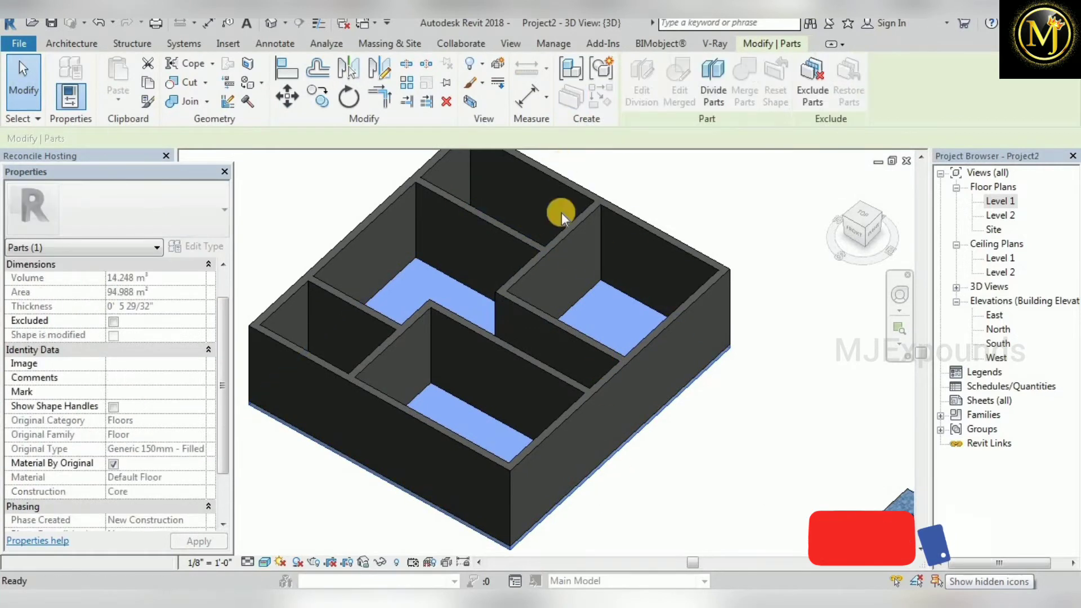
pyautogui.click(714, 93)
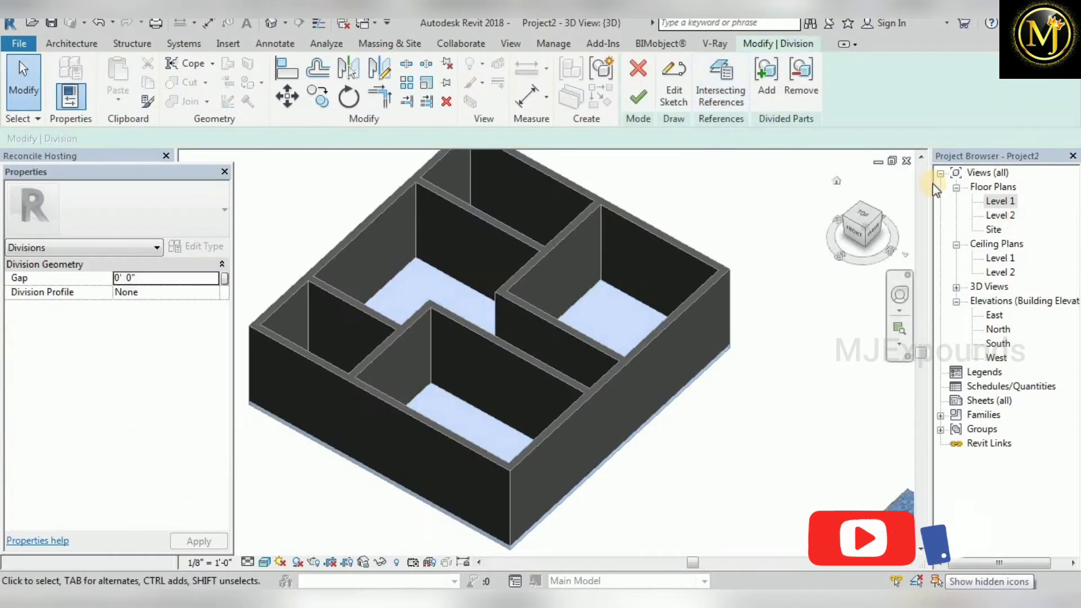
pyautogui.click(664, 80)
pyautogui.doubleClick(1001, 201)
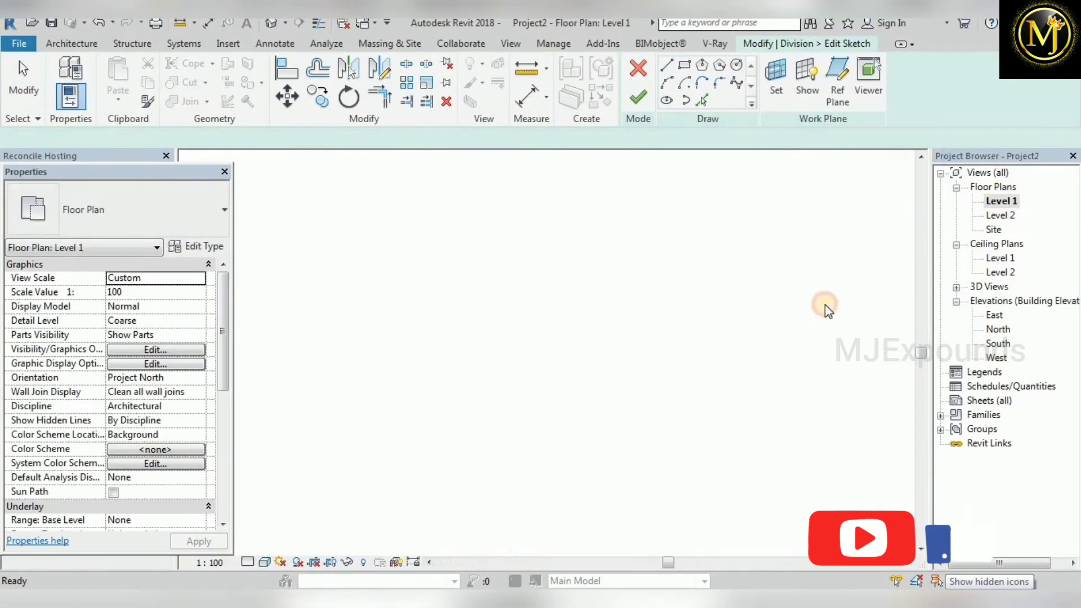
pyautogui.click(685, 65)
pyautogui.scroll(3, 315, 214)
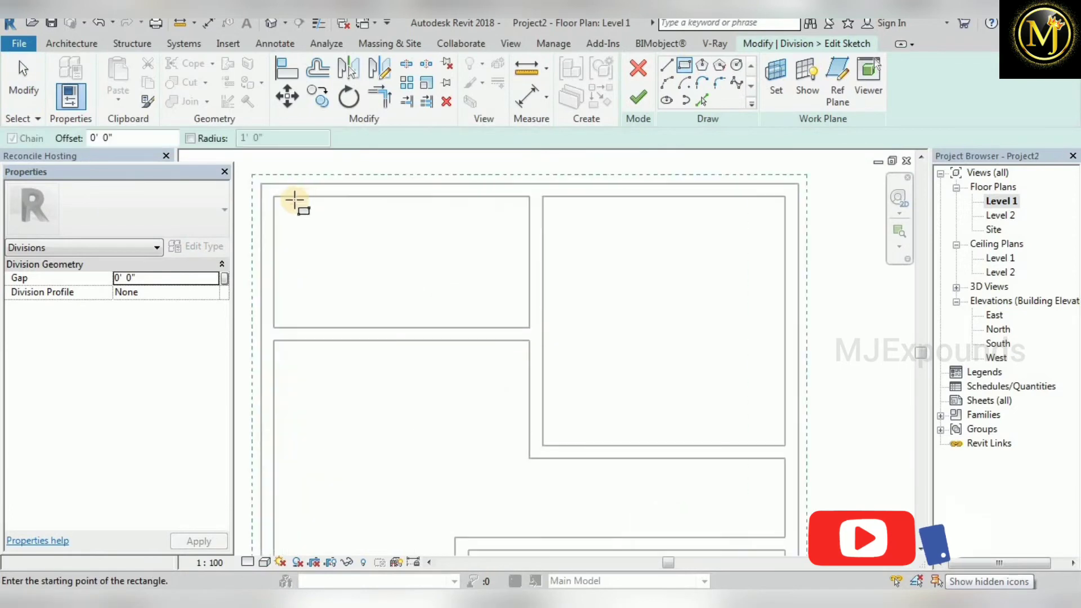
pyautogui.scroll(2, 282, 200)
# Step: Draw division rectangles inside the top-left and top-right rooms
pyautogui.click(261, 195)
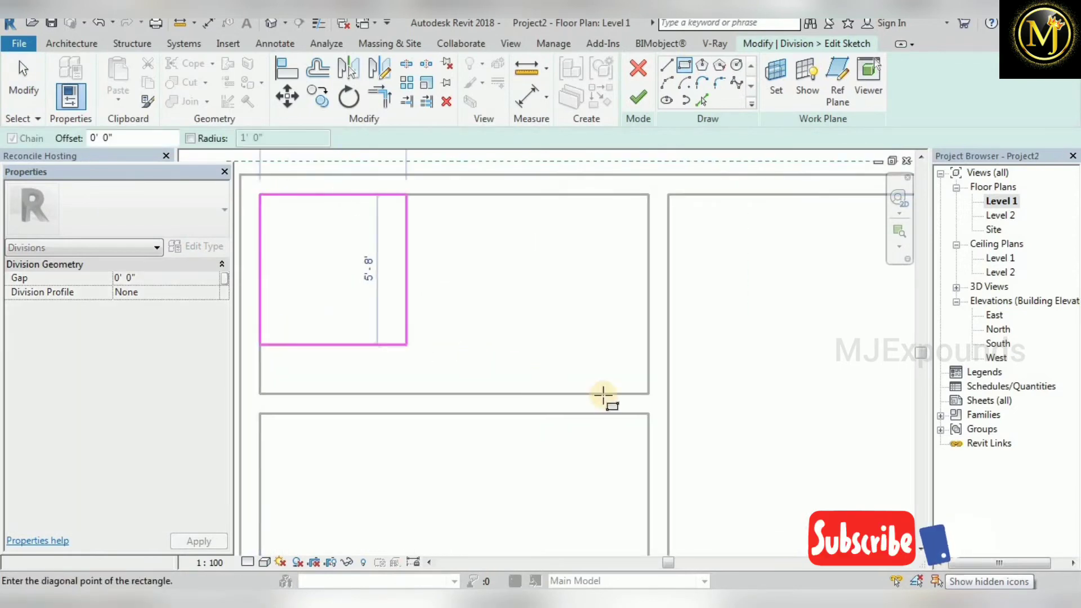
pyautogui.click(648, 393)
pyautogui.scroll(-2, 487, 244)
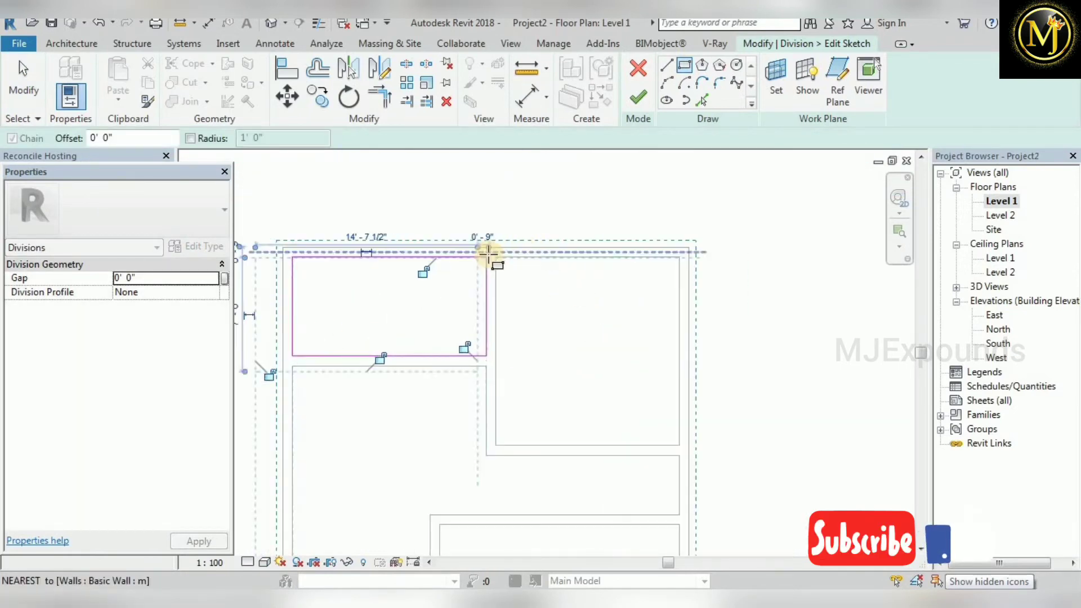
pyautogui.scroll(3, 473, 243)
pyautogui.click(475, 260)
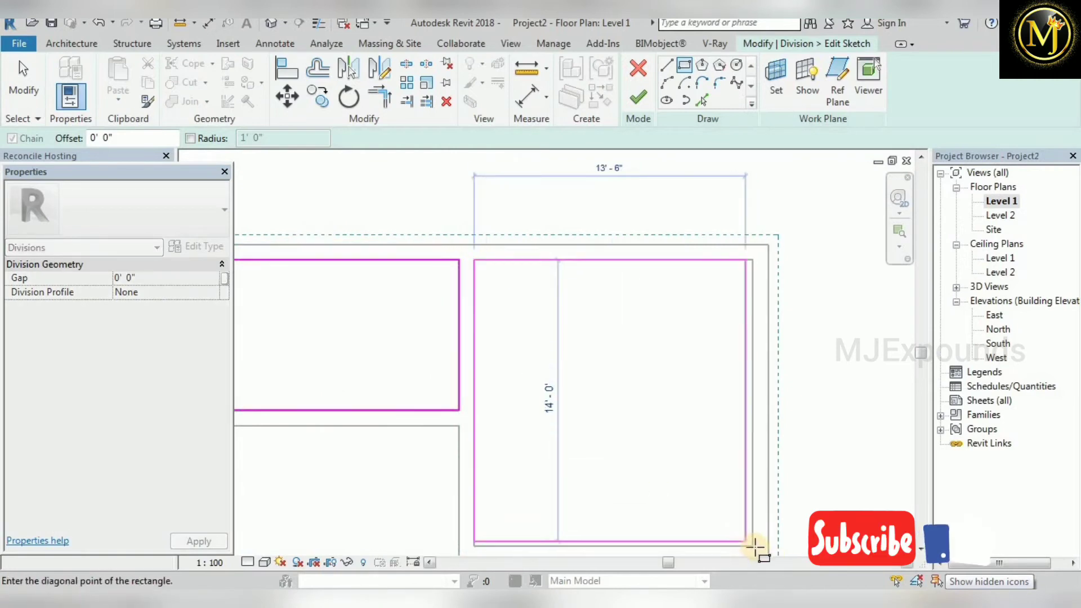
pyautogui.click(752, 539)
pyautogui.scroll(-3, 637, 374)
pyautogui.scroll(2, 330, 304)
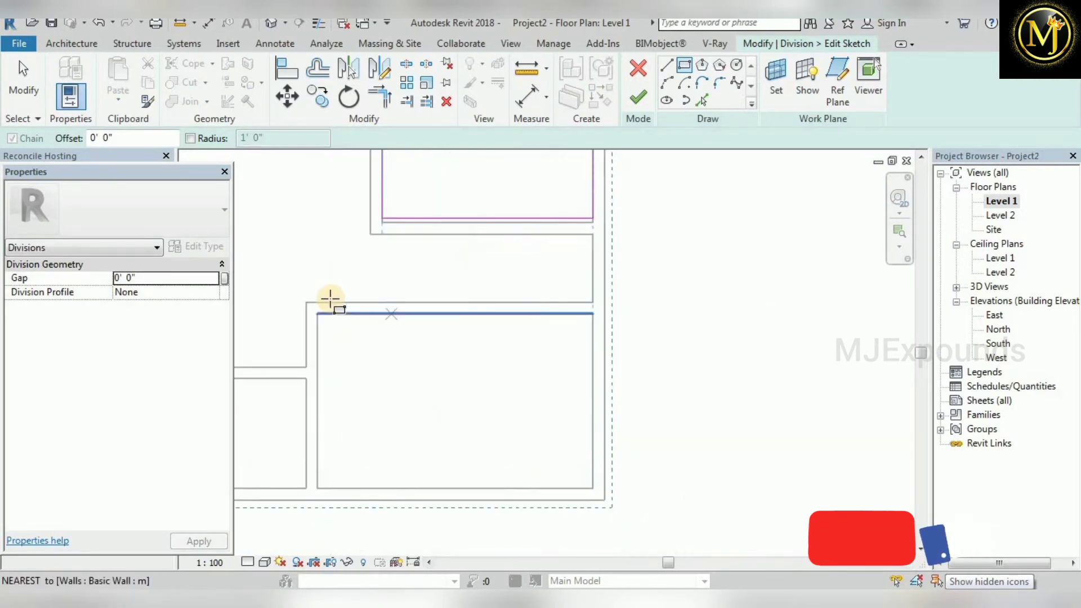
# Step: Draw division rectangles inside the bottom-right and bottom-left rooms
pyautogui.click(317, 314)
pyautogui.click(592, 488)
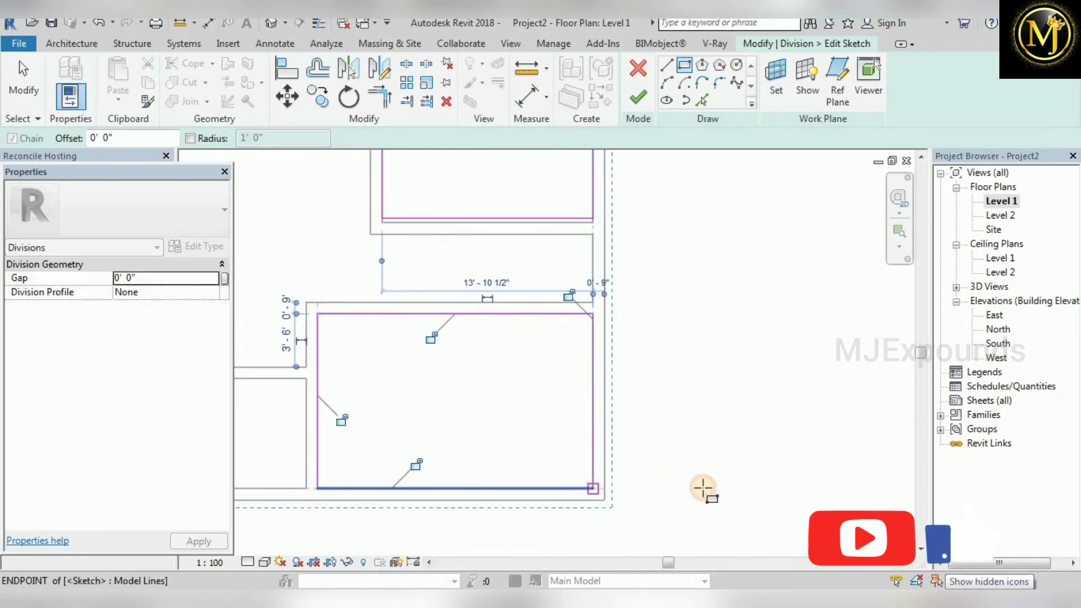
pyautogui.scroll(-3, 423, 452)
pyautogui.scroll(3, 455, 418)
pyautogui.click(446, 406)
pyautogui.scroll(-3, 569, 473)
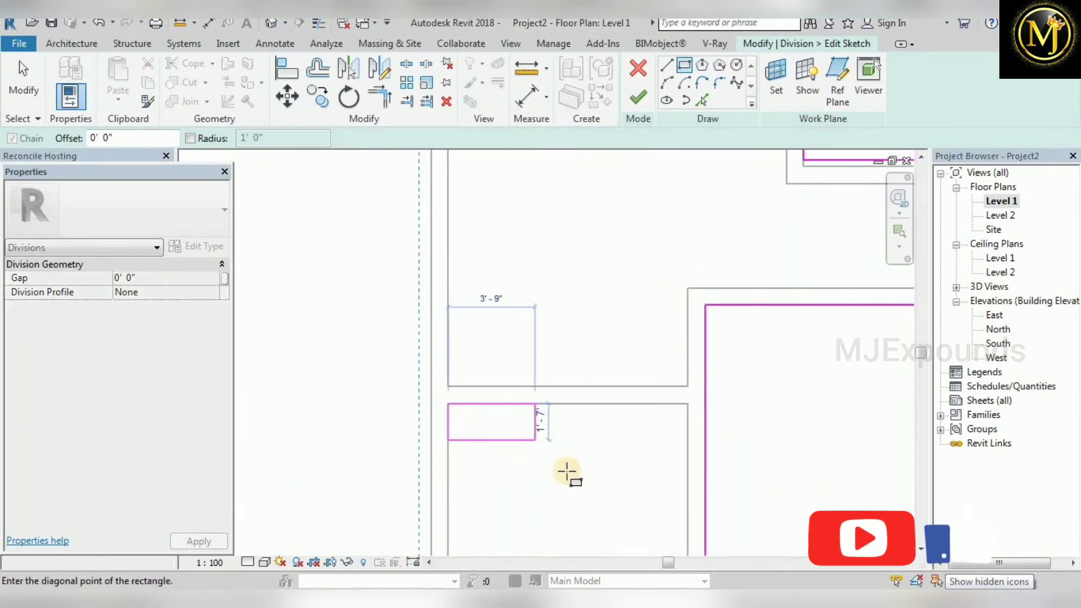
pyautogui.scroll(3, 569, 473)
pyautogui.click(637, 530)
pyautogui.scroll(-3, 550, 416)
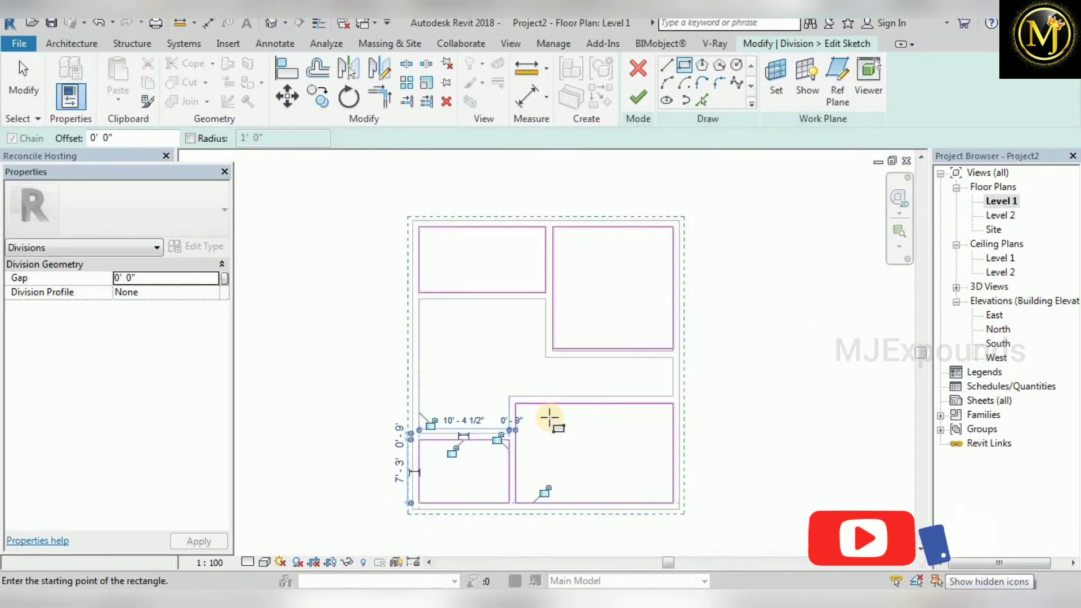
pyautogui.scroll(3, 459, 411)
# Step: Stop drawing and check the top-right rectangle's lower edge in the sketch
pyautogui.click(14, 76)
pyautogui.scroll(3, 340, 398)
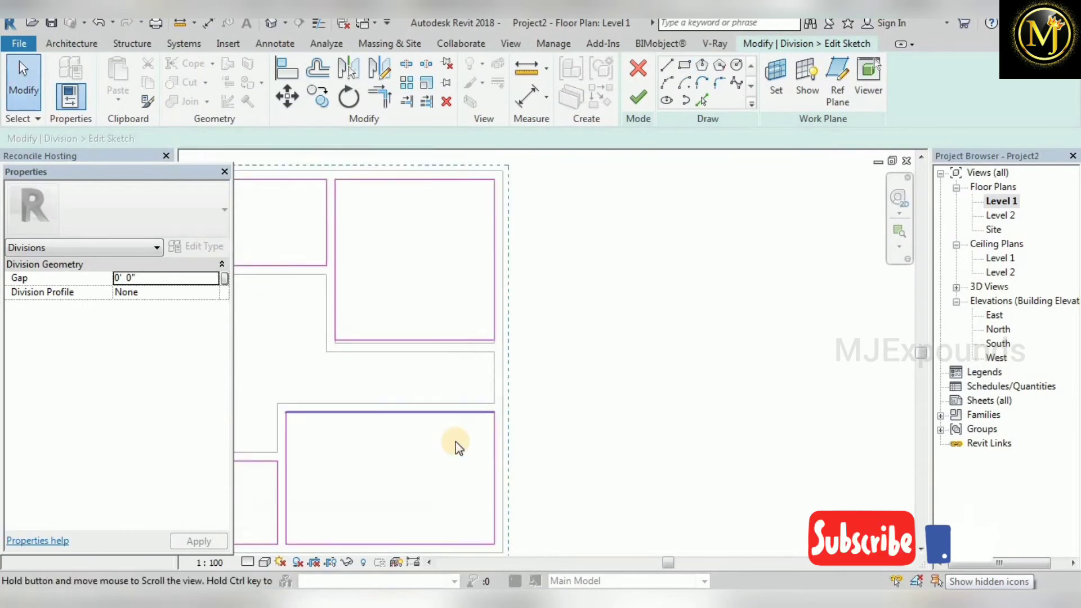
pyautogui.moveTo(457, 444); pyautogui.dragTo(468, 379, button='middle')
pyautogui.click(473, 367)
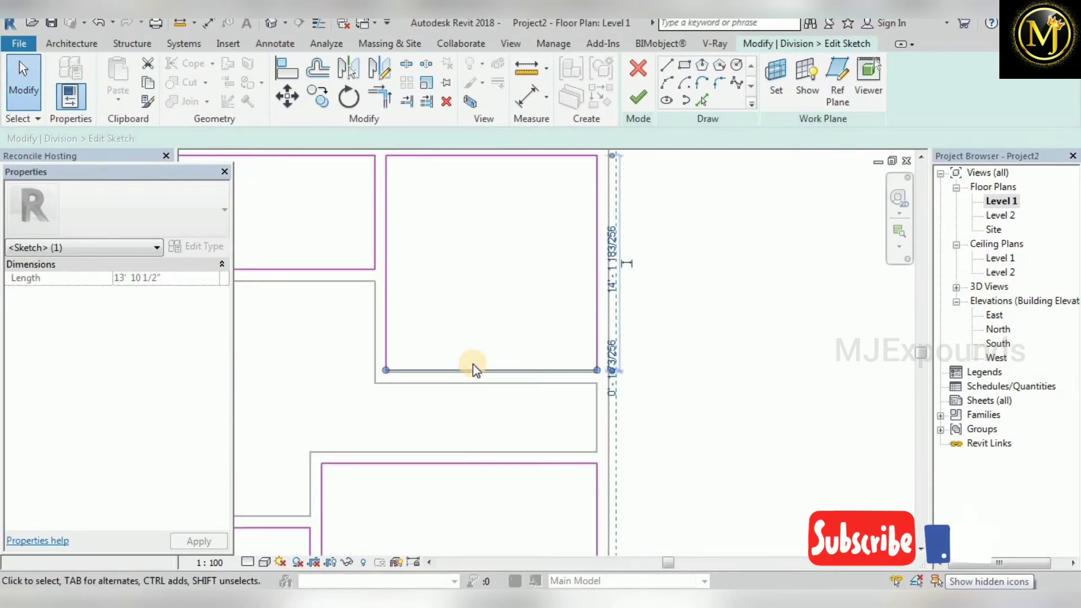
pyautogui.press('Escape')
pyautogui.scroll(-3, 586, 379)
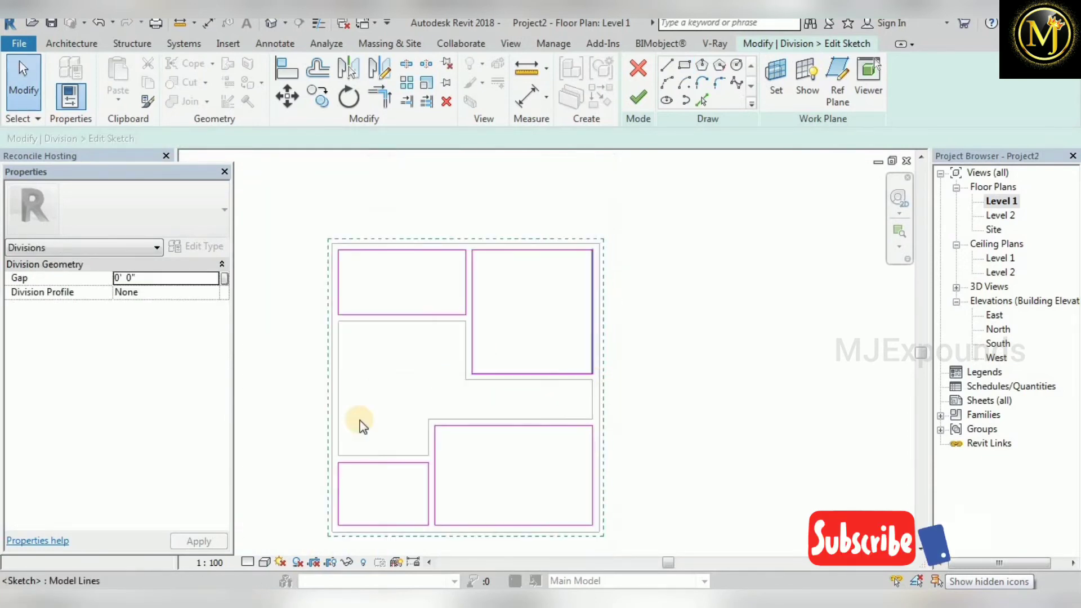
pyautogui.scroll(2, 357, 425)
pyautogui.scroll(-1, 428, 397)
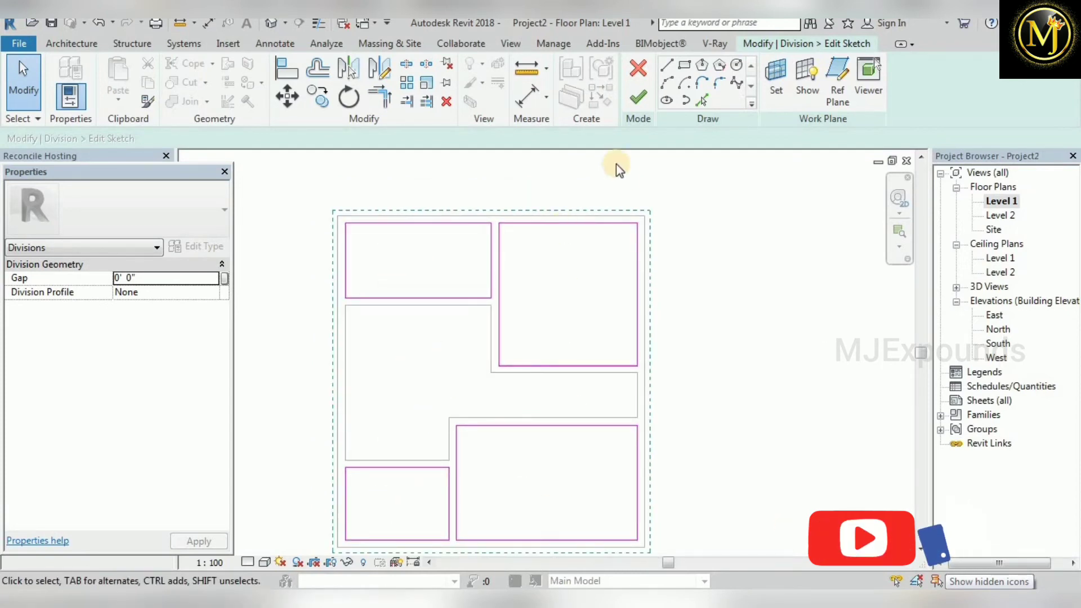
# Step: Finish the division sketch and return to the 3D view
pyautogui.click(638, 98)
pyautogui.click(776, 241)
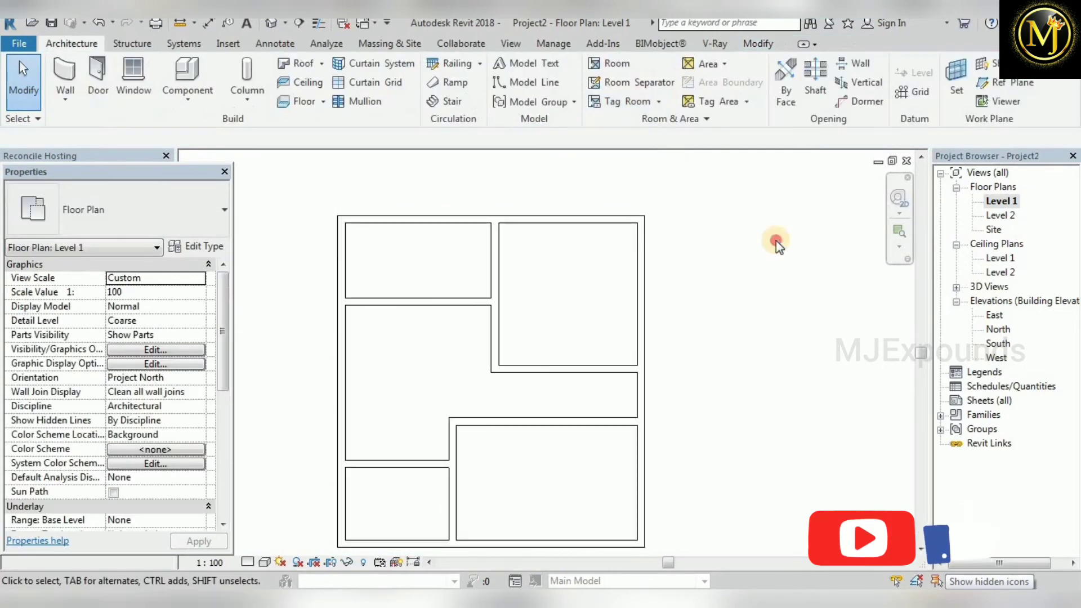
pyautogui.click(271, 23)
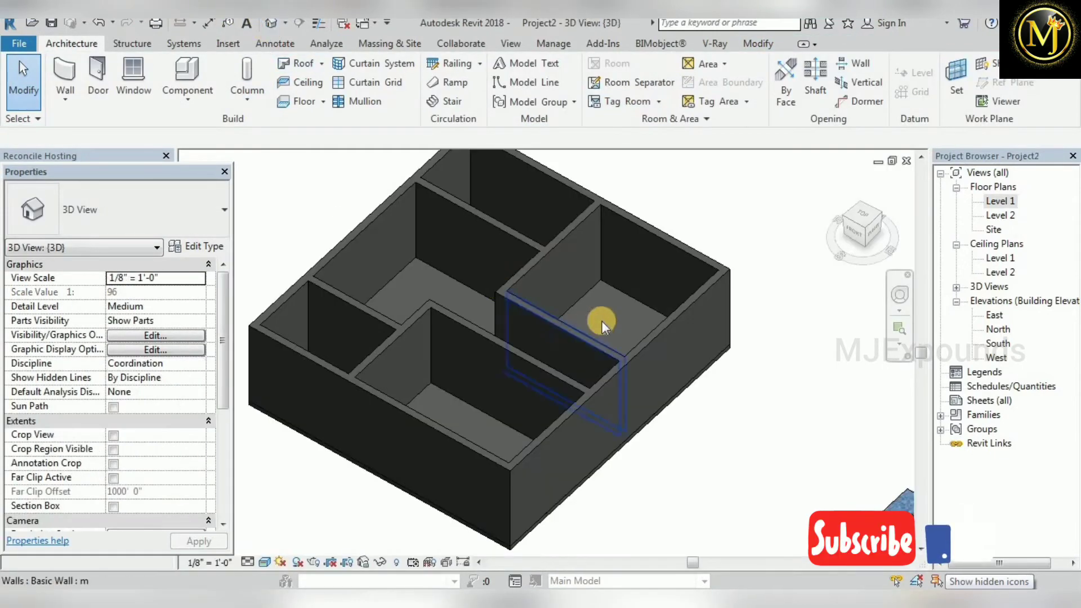
# Step: Select the right room's floor part and tilt the view to a steeper top-down angle
pyautogui.click(618, 300)
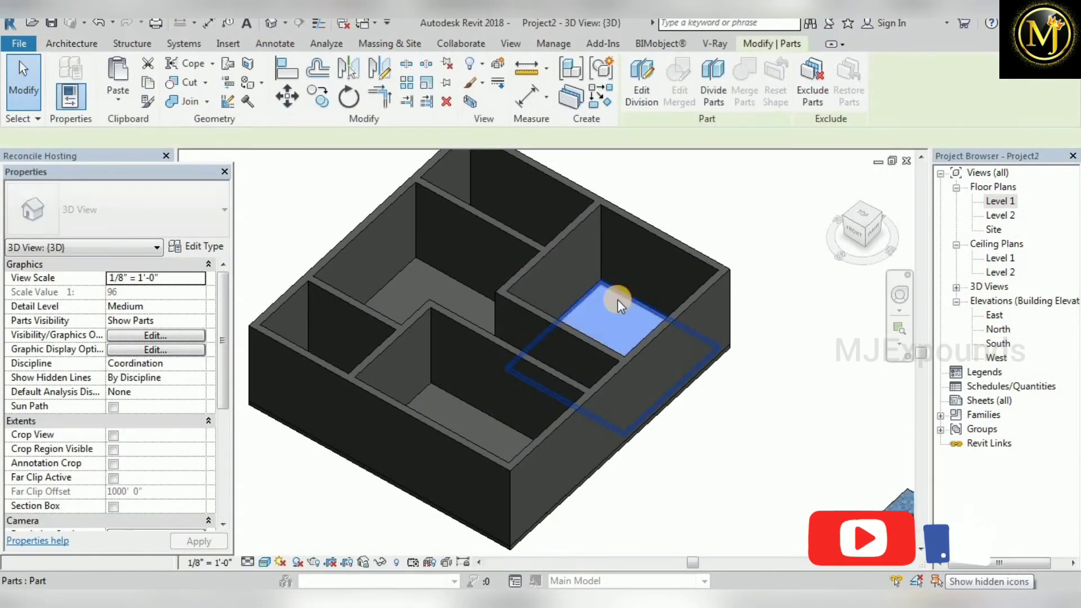
pyautogui.click(396, 280)
pyautogui.click(478, 417)
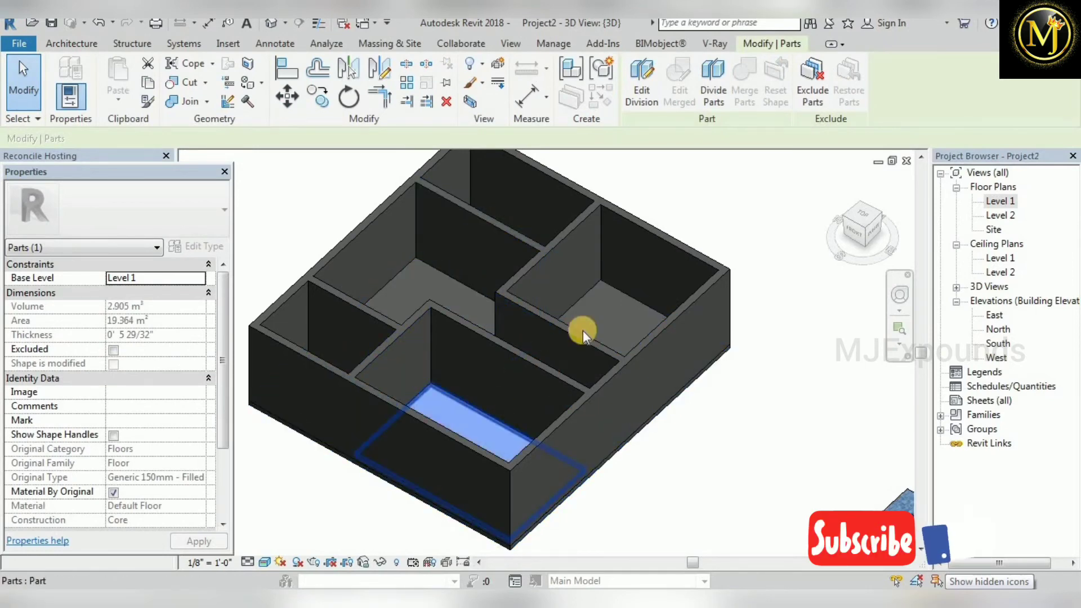
pyautogui.click(589, 303)
pyautogui.moveTo(868, 221); pyautogui.dragTo(866, 244)
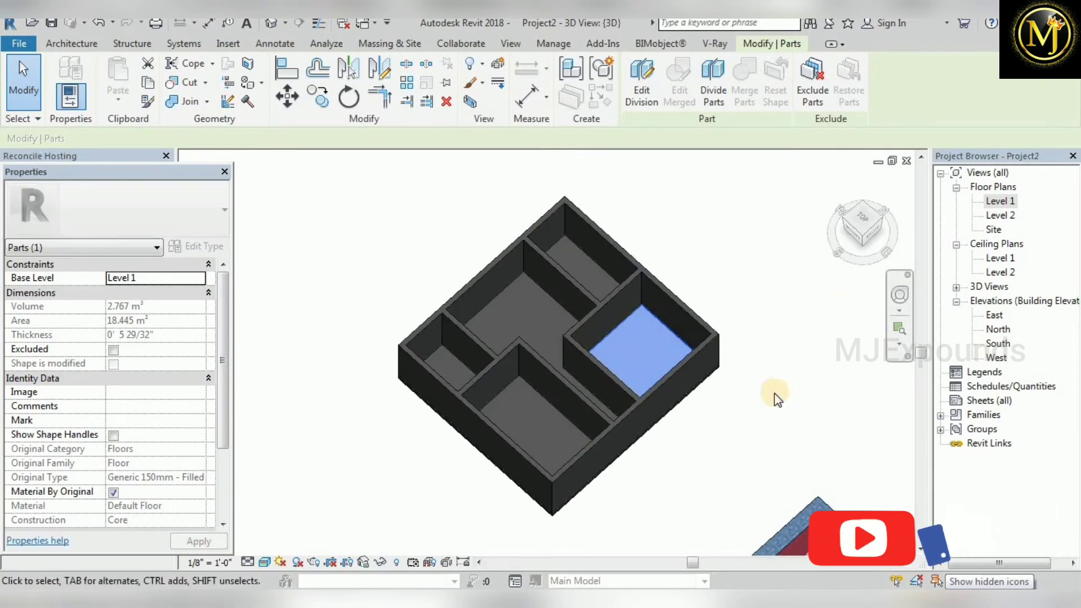
pyautogui.scroll(2, 696, 376)
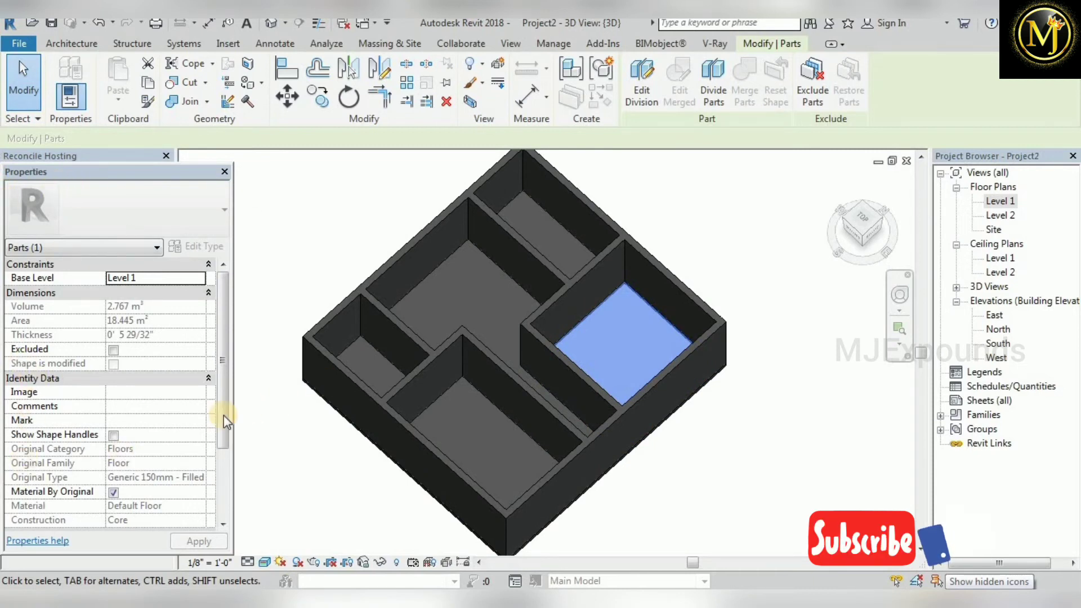
pyautogui.moveTo(224, 416); pyautogui.dragTo(224, 441)
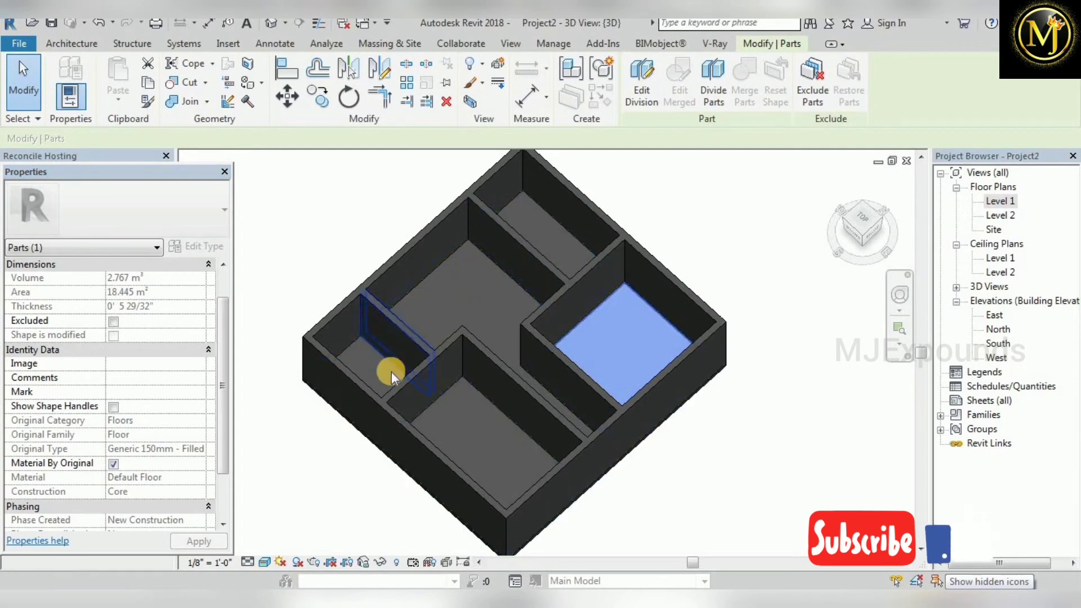
# Step: Turn off Material By Original and give the right room's floor part floor 1
pyautogui.click(113, 463)
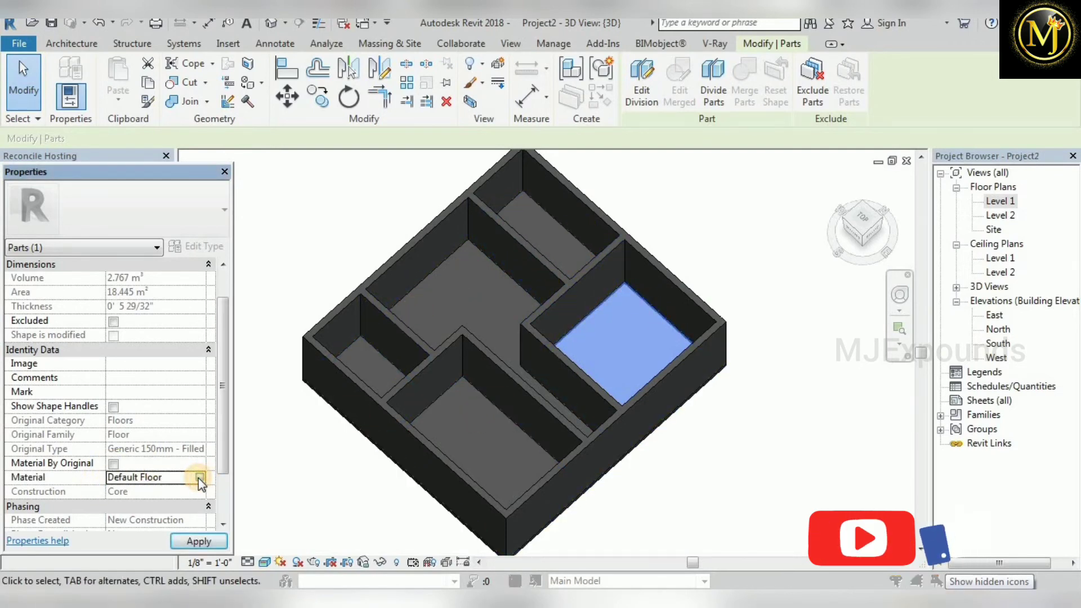
pyautogui.click(198, 478)
pyautogui.scroll(-3, 353, 388)
pyautogui.scroll(-3, 353, 366)
pyautogui.doubleClick(358, 223)
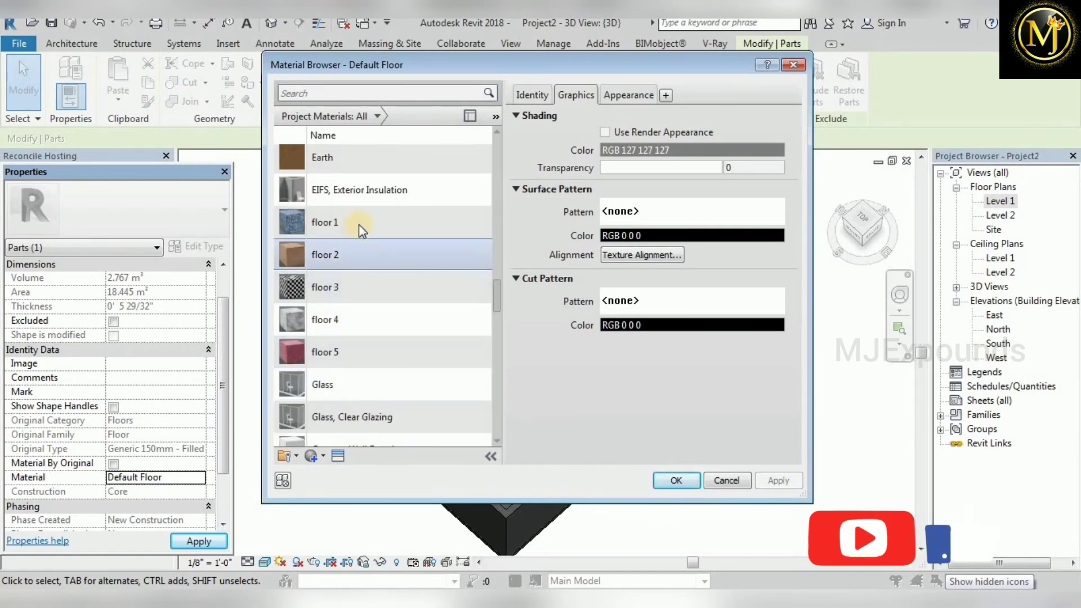
pyautogui.click(272, 261)
pyautogui.scroll(3, 677, 364)
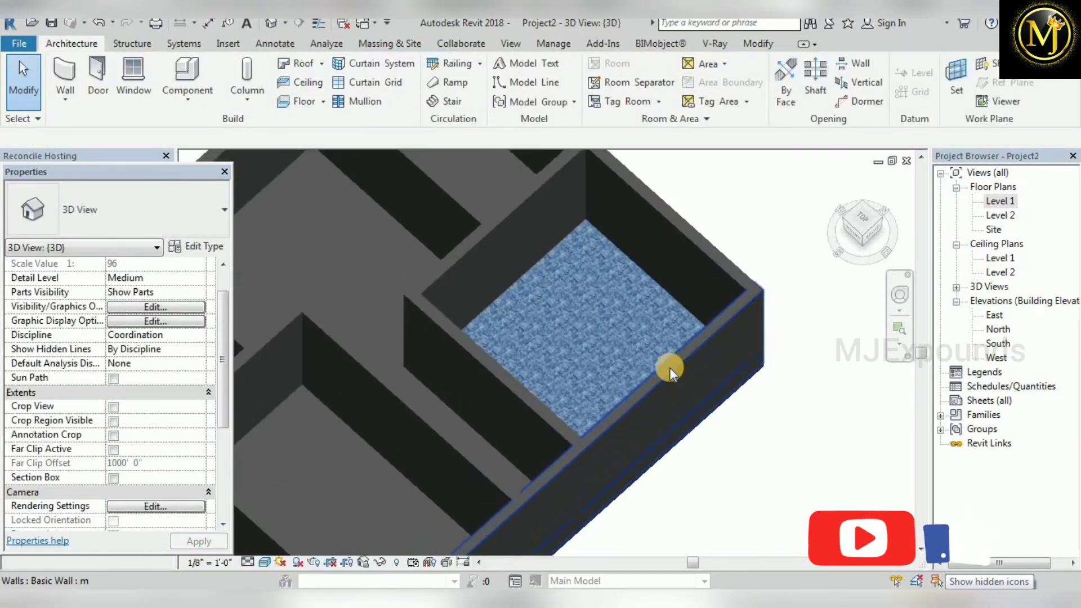
pyautogui.scroll(-2, 657, 373)
# Step: Give the lower-middle room's floor part the wooden floor 2 material
pyautogui.click(462, 447)
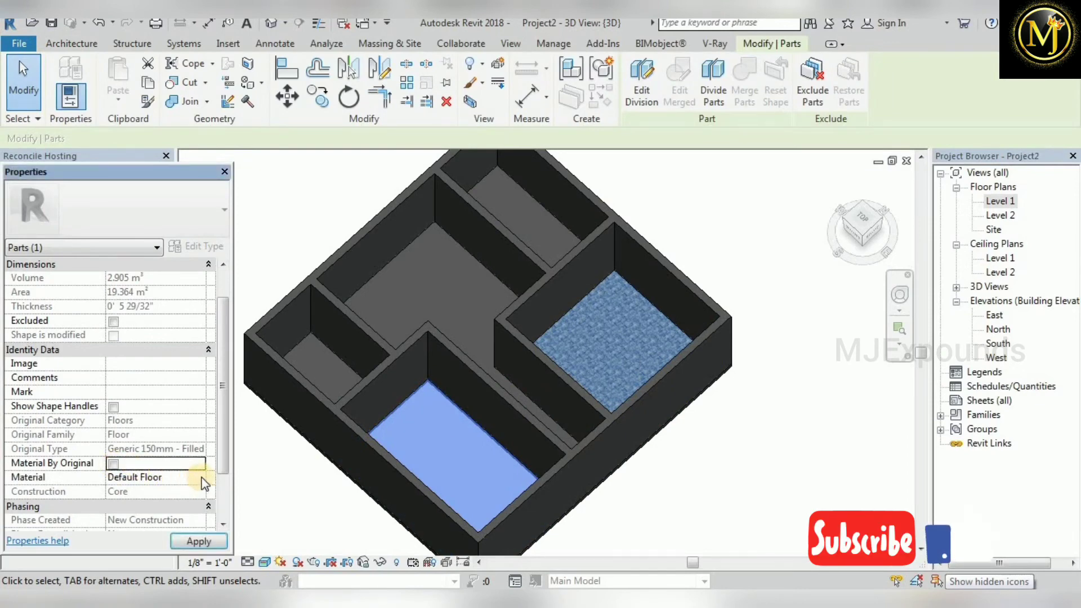
pyautogui.click(169, 477)
pyautogui.click(202, 477)
pyautogui.scroll(-5, 397, 390)
pyautogui.scroll(-2, 362, 372)
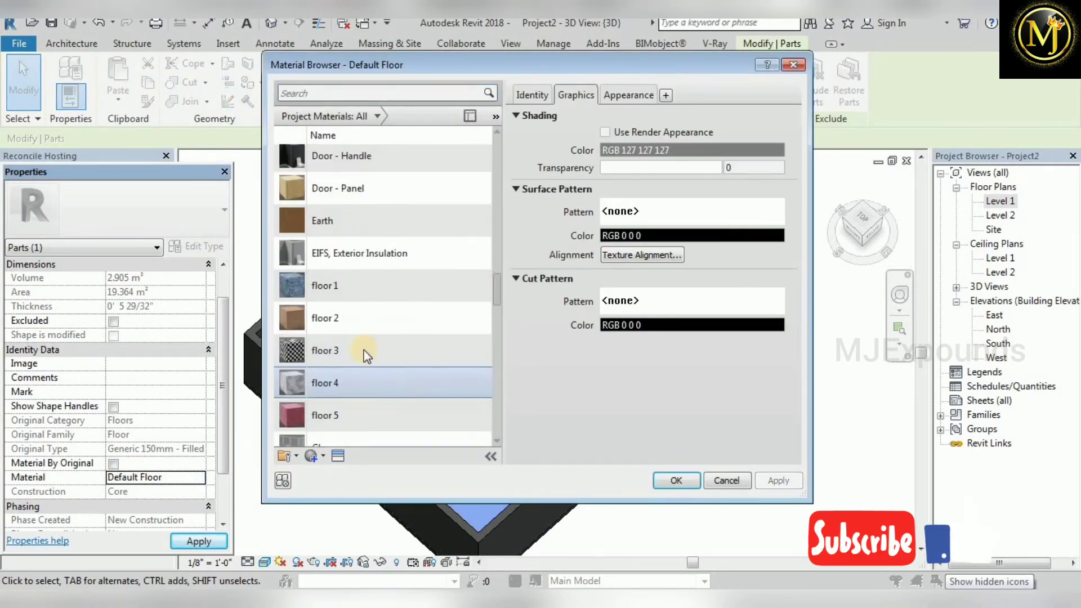
pyautogui.click(362, 312)
pyautogui.doubleClick(362, 312)
pyautogui.click(312, 514)
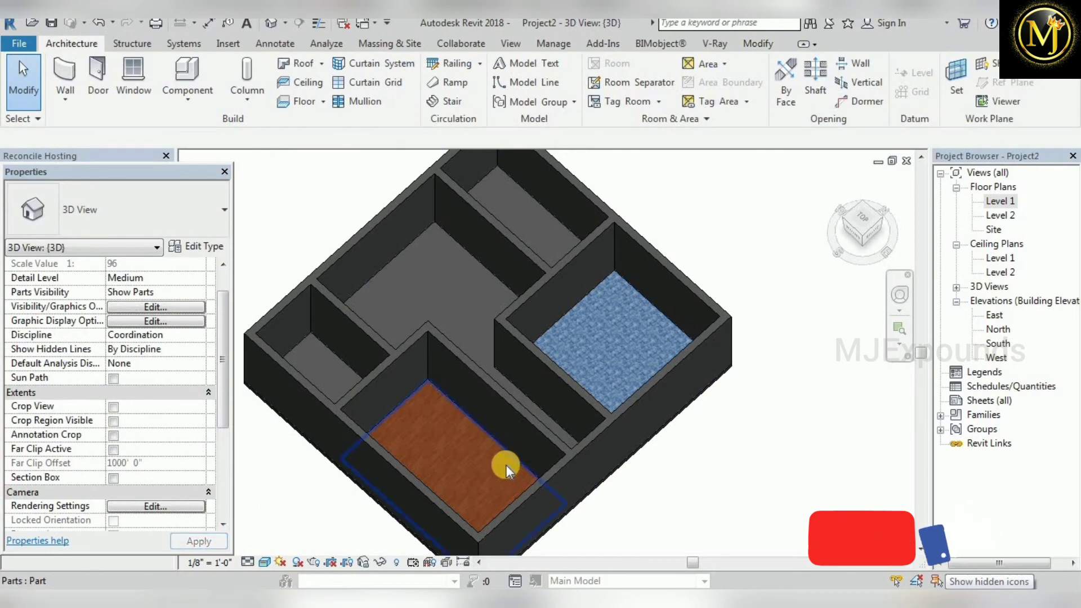
pyautogui.scroll(-2, 501, 416)
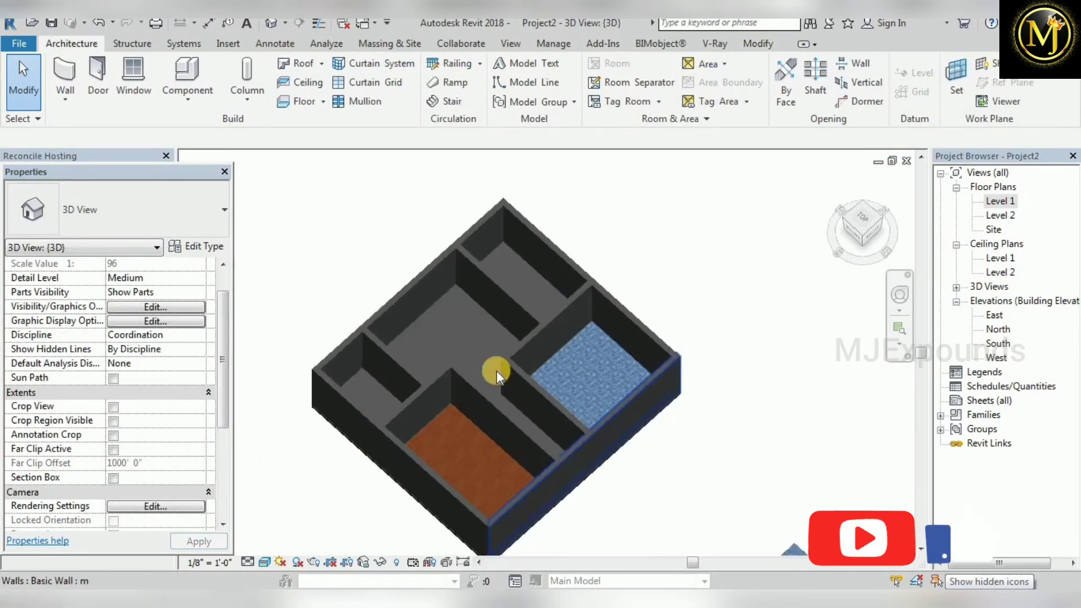
pyautogui.click(517, 261)
# Step: Turn off Material By Original and assign floor 4 to the top room's part
pyautogui.click(116, 468)
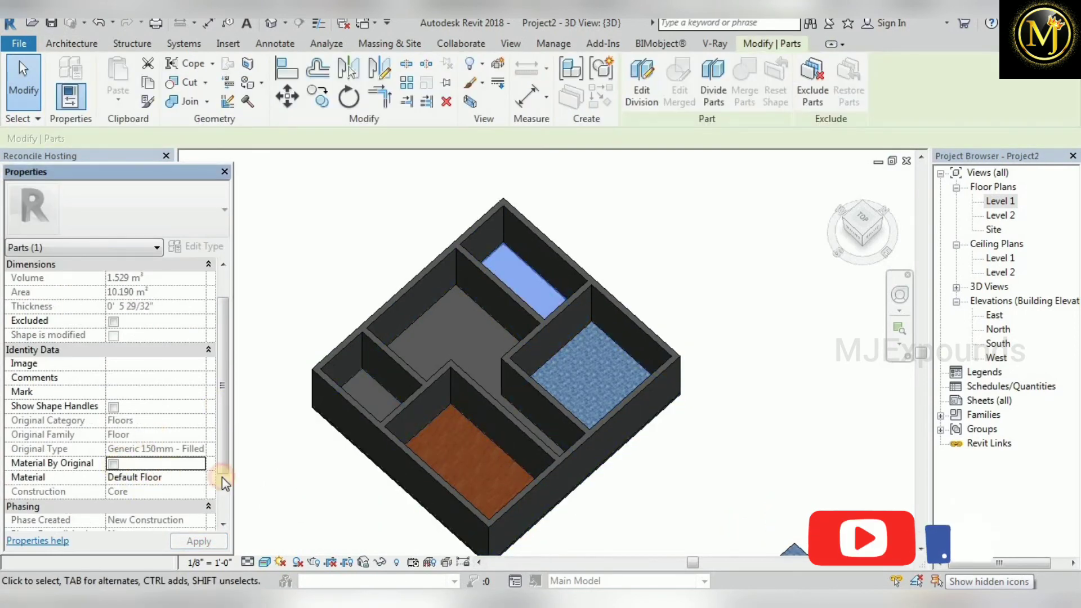
pyautogui.click(197, 478)
pyautogui.scroll(-3, 409, 402)
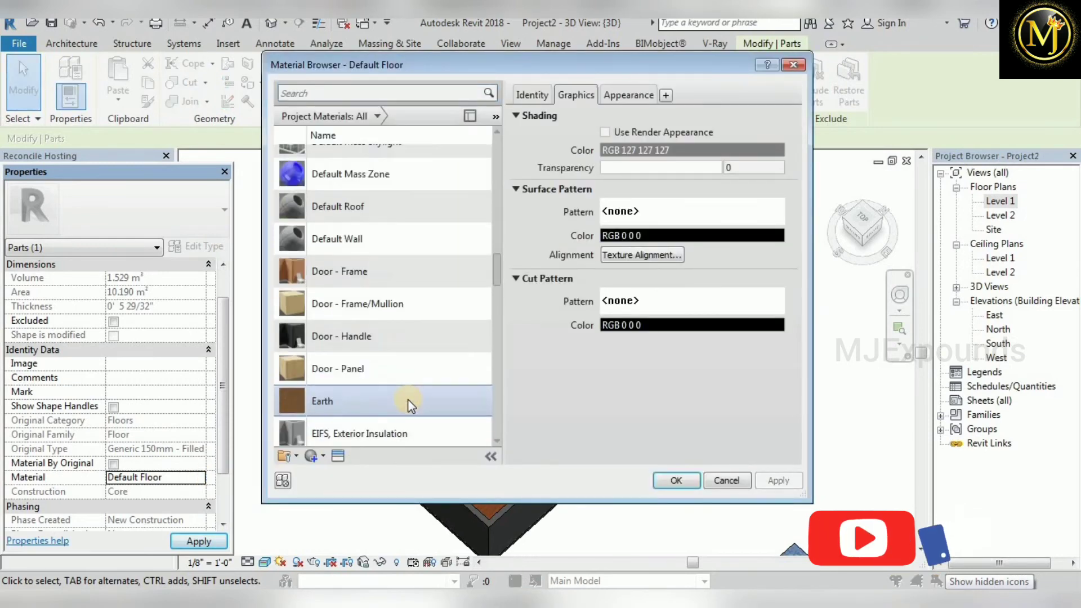
pyautogui.scroll(-5, 408, 399)
pyautogui.scroll(-3, 394, 399)
pyautogui.scroll(1, 380, 388)
pyautogui.scroll(3, 381, 383)
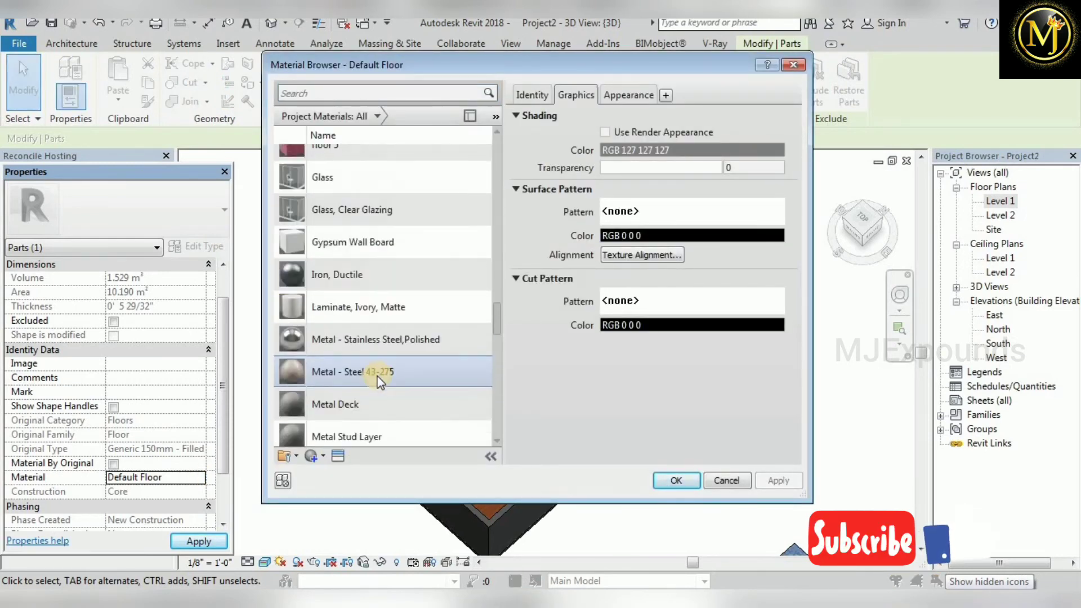
pyautogui.scroll(3, 381, 382)
pyautogui.doubleClick(360, 382)
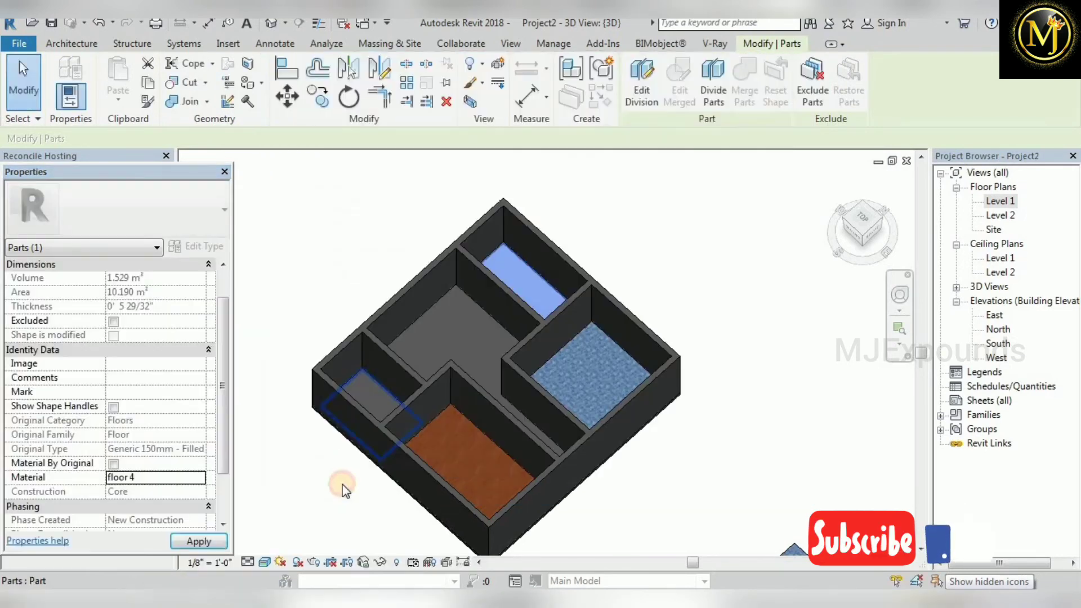
pyautogui.press('Escape')
# Step: Assign the checkered floor 3 material to the small left room's floor part
pyautogui.click(351, 386)
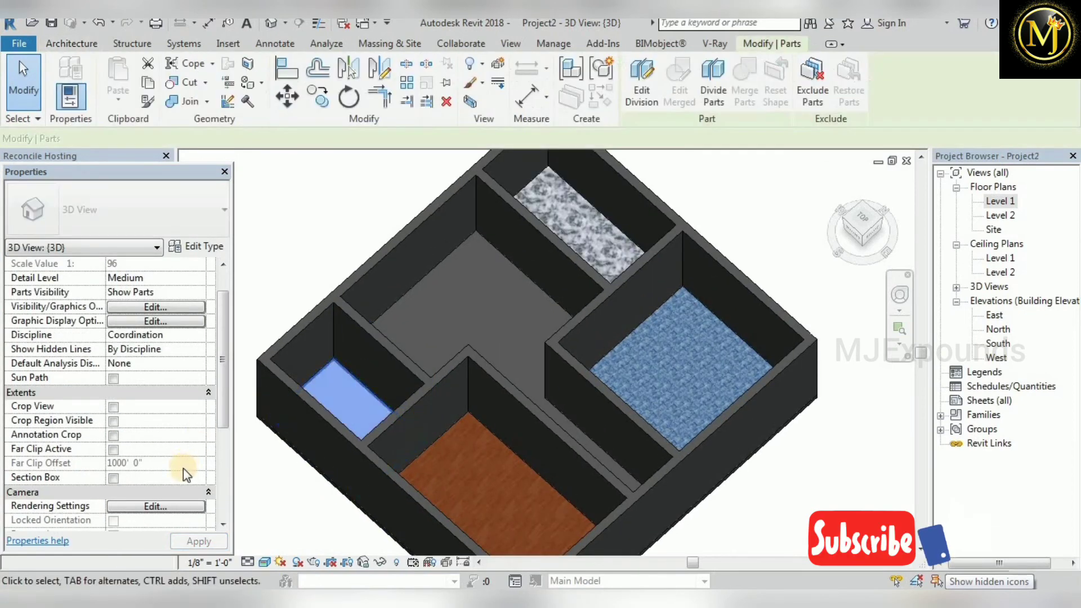
pyautogui.click(113, 463)
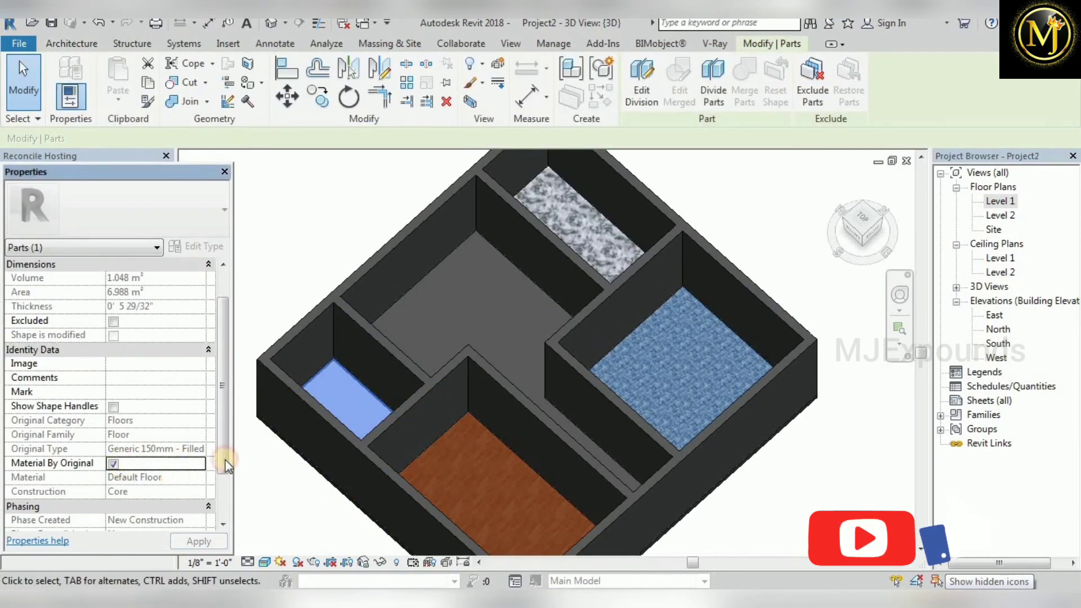
pyautogui.click(117, 462)
pyautogui.click(201, 478)
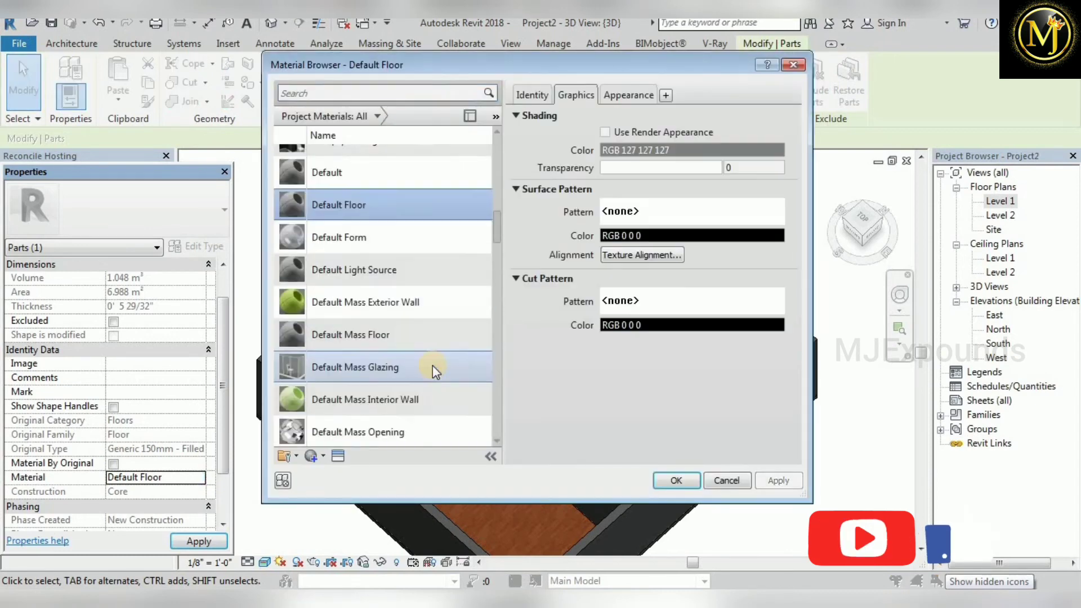
pyautogui.scroll(-3, 432, 366)
pyautogui.scroll(4, 432, 366)
pyautogui.scroll(1, 392, 339)
pyautogui.click(342, 197)
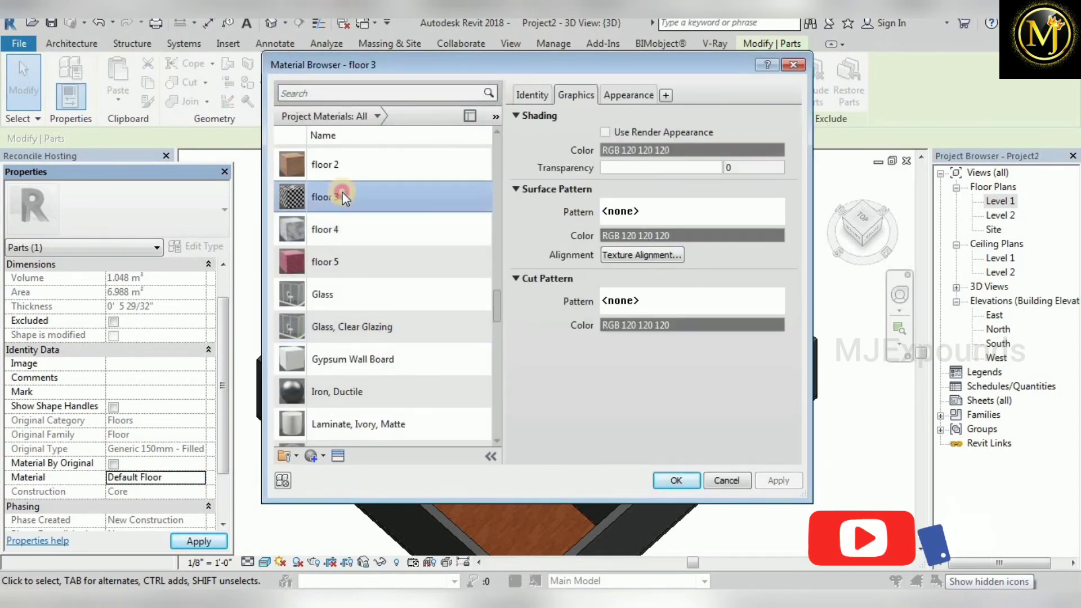
pyautogui.click(675, 480)
pyautogui.press('Escape')
# Step: Assign Oak Flooring to the large central L-shaped floor part
pyautogui.click(353, 362)
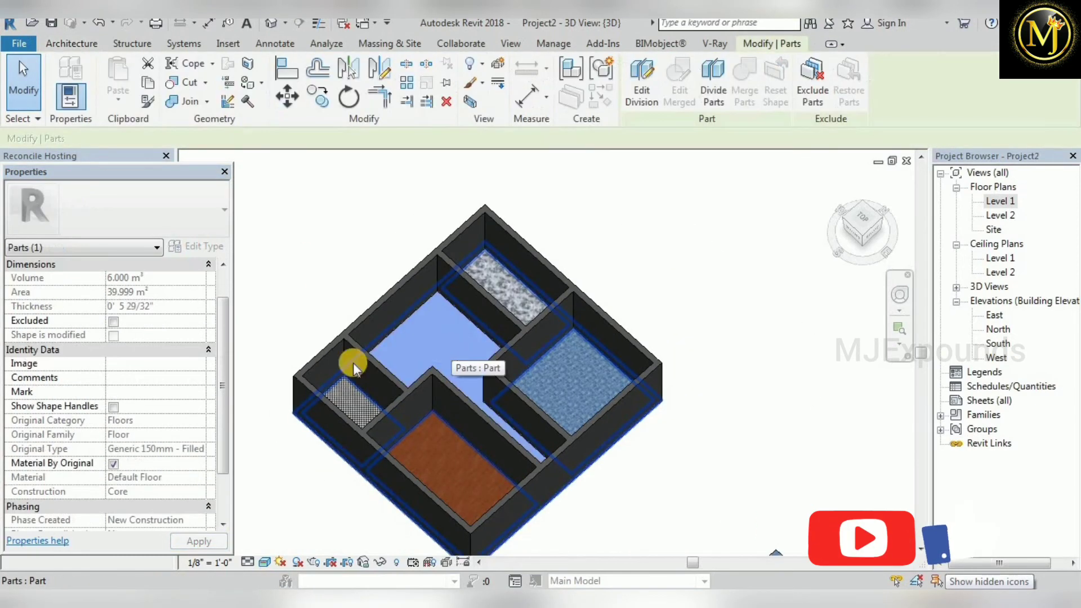
pyautogui.click(114, 463)
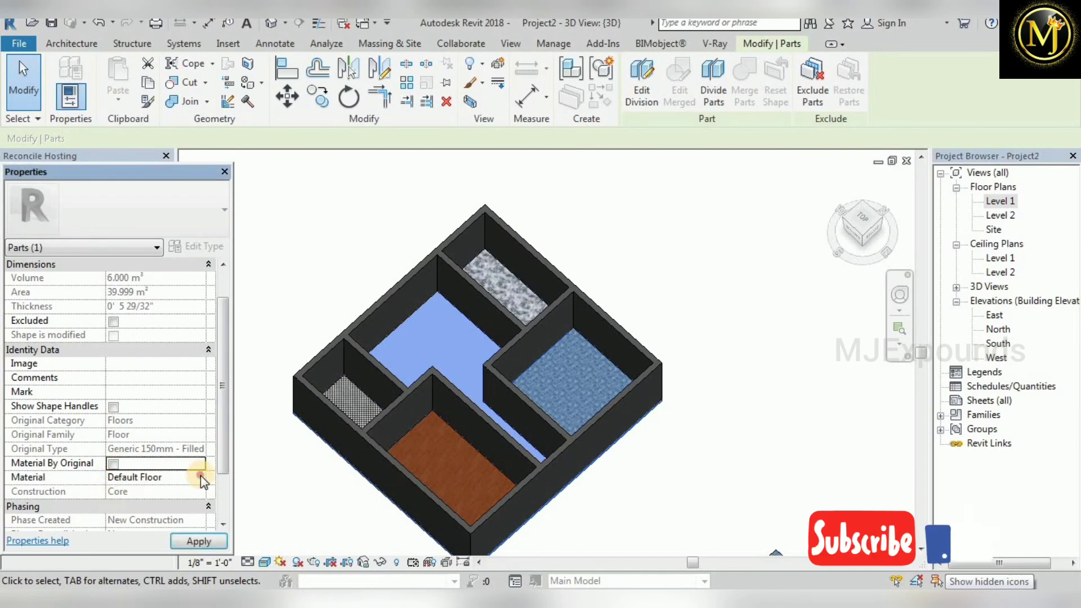
pyautogui.click(201, 477)
pyautogui.scroll(-3, 345, 400)
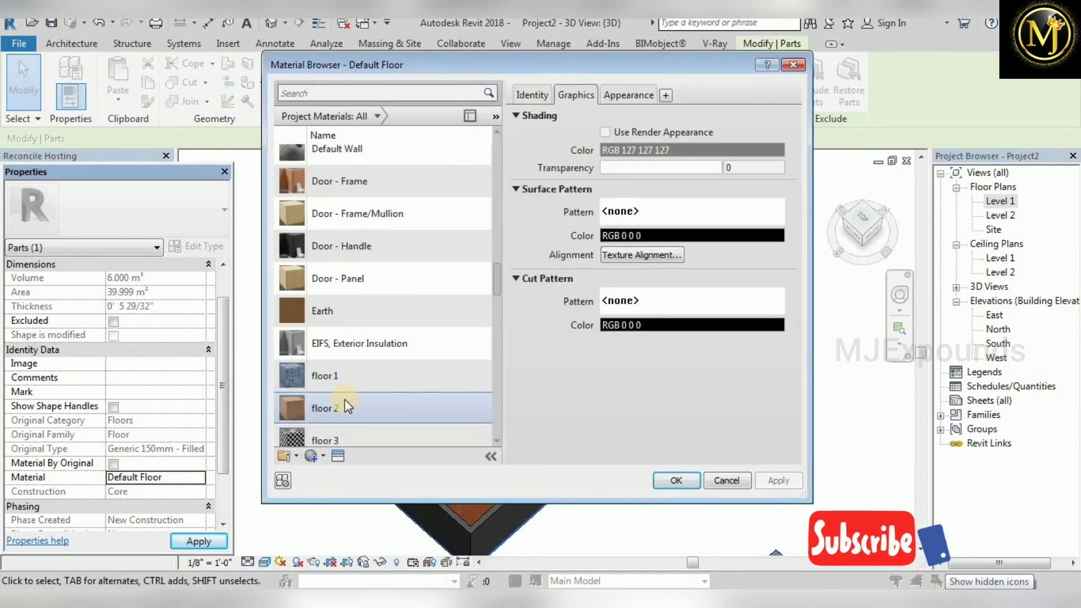
pyautogui.scroll(-1, 344, 400)
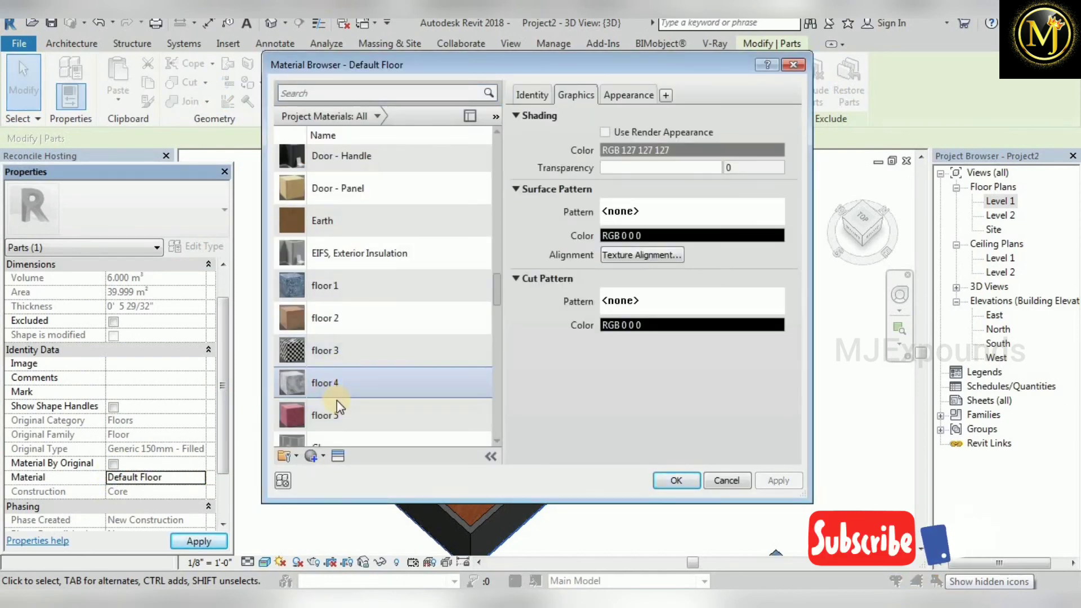
pyautogui.scroll(-5, 338, 397)
pyautogui.doubleClick(364, 294)
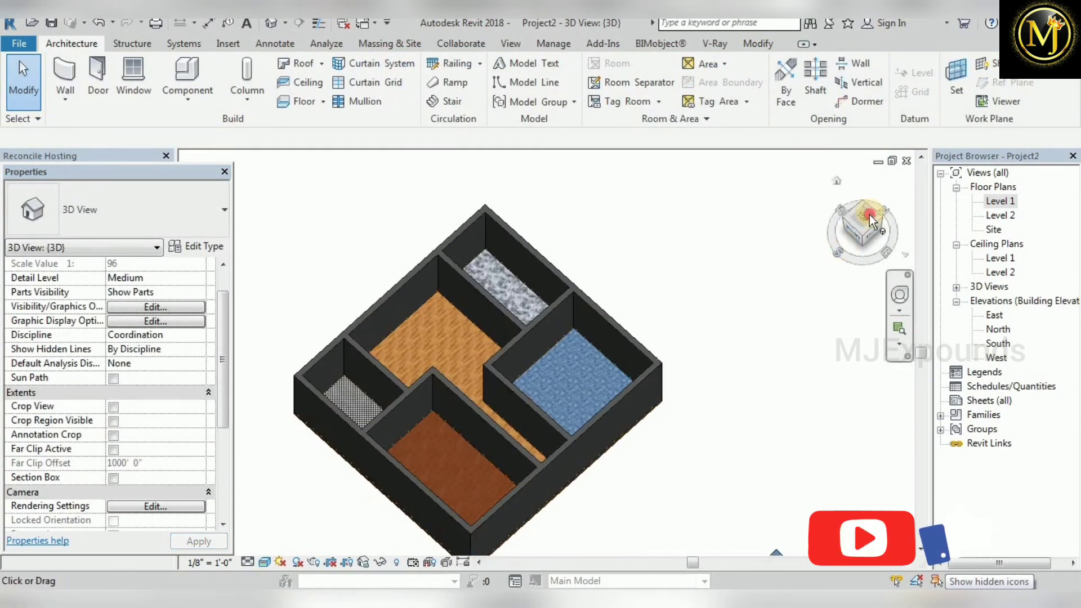
# Step: Switch to the ViewCube's TOP view, then tilt slightly to inspect the finished floors
pyautogui.click(870, 215)
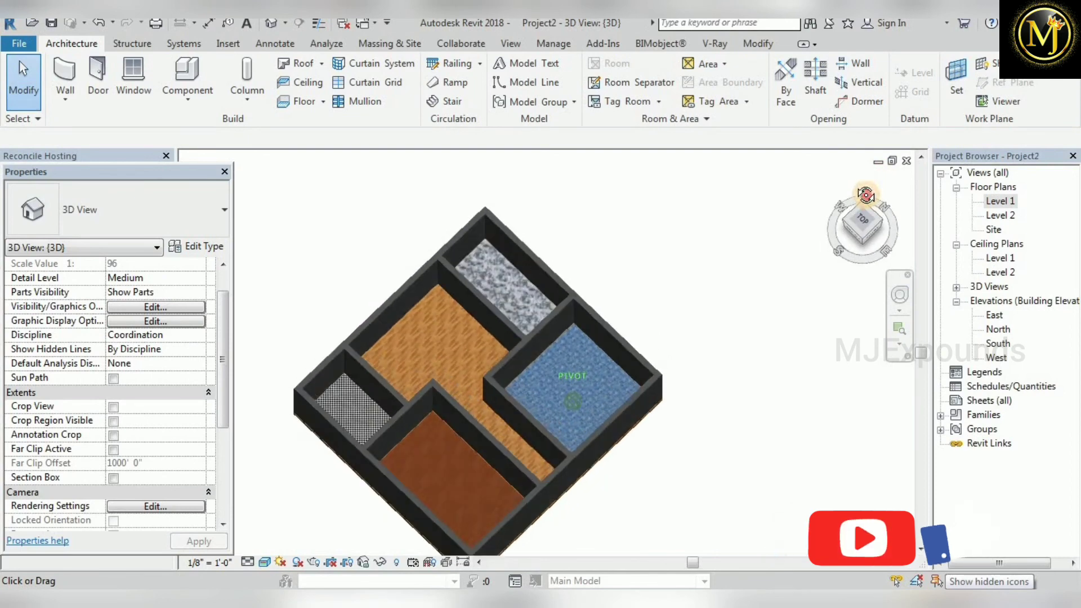
pyautogui.moveTo(876, 191); pyautogui.dragTo(687, 381)
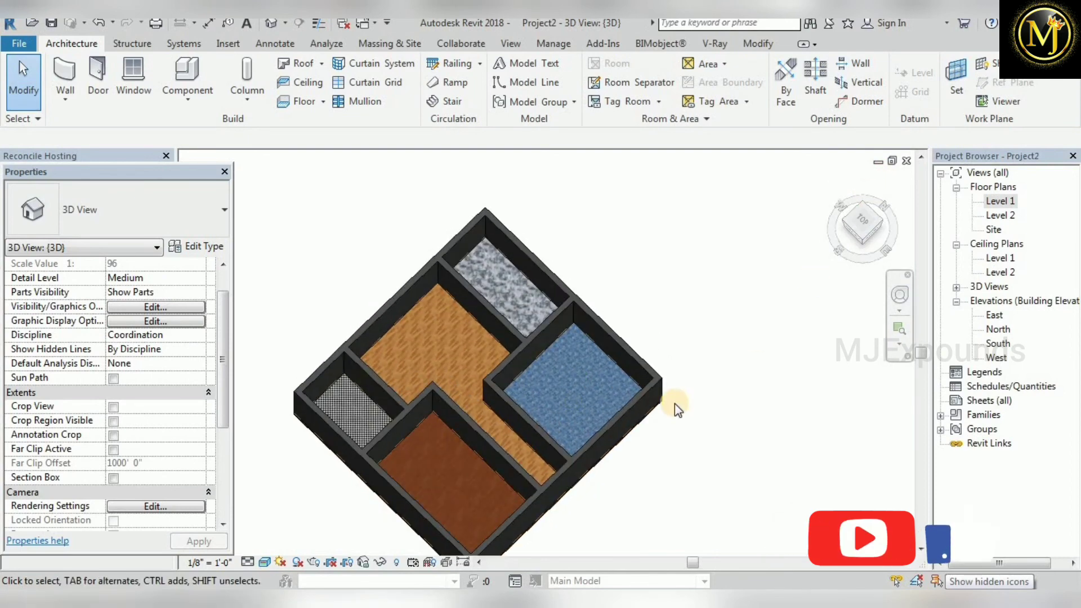